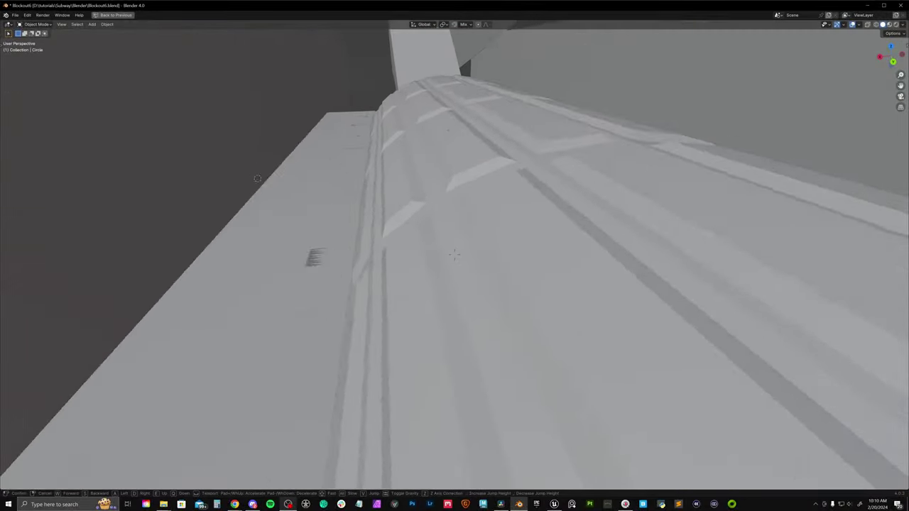
# Leave walk navigation and select every object in the subway scene.
pyautogui.press('s')
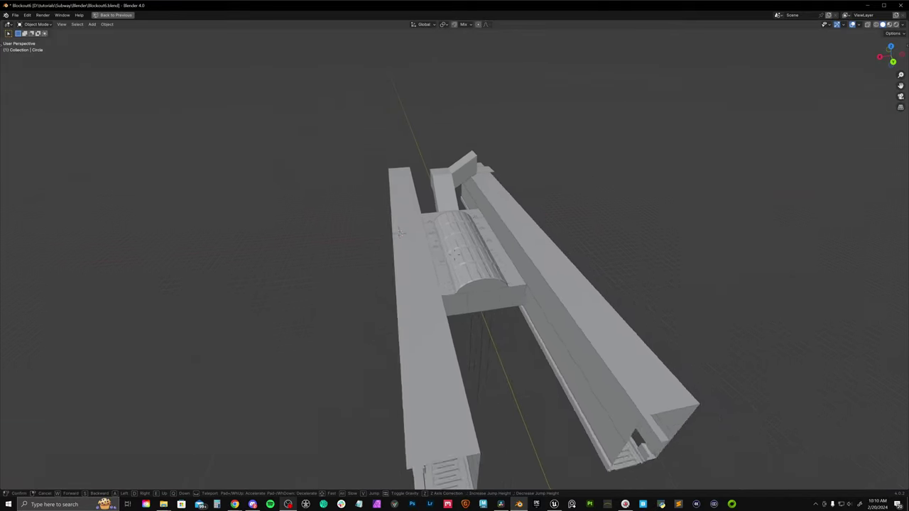
pyautogui.click(531, 206)
pyautogui.press('a')
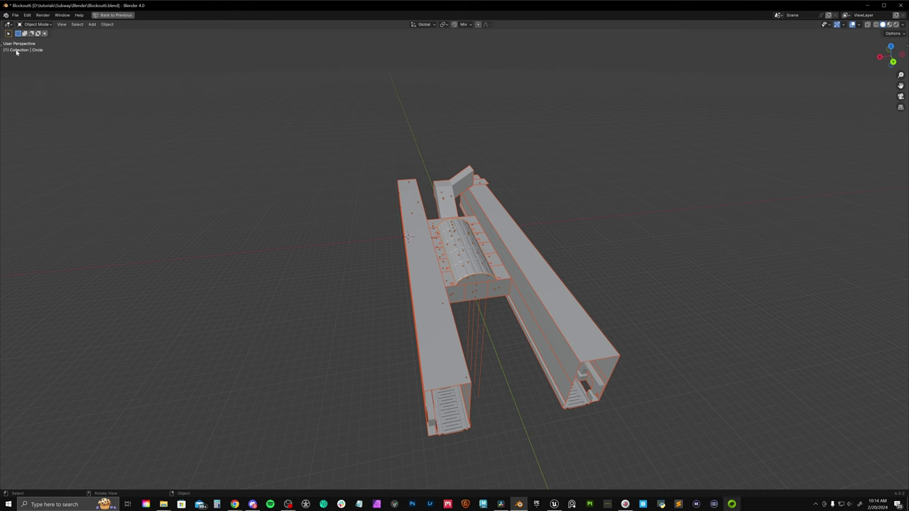
# Add File > Export > Universal Scene Description to Quick Favorites.
pyautogui.click(14, 15)
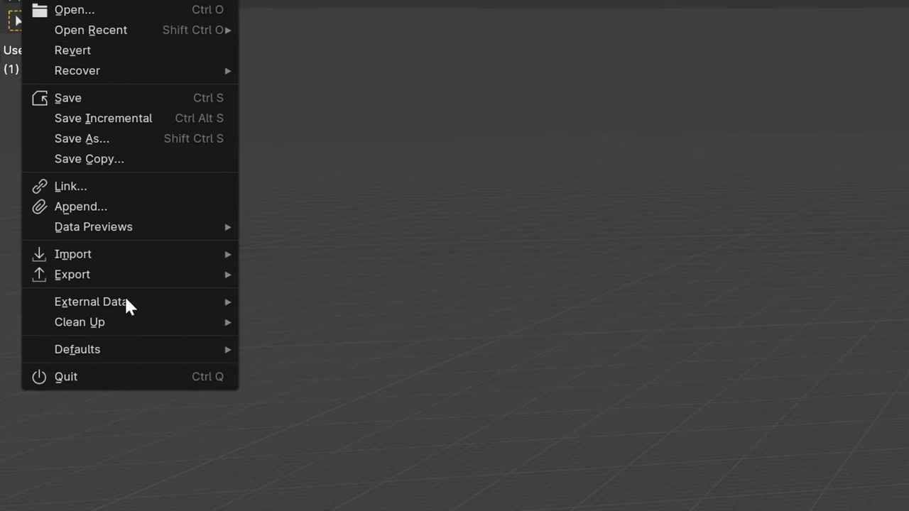
pyautogui.moveTo(139, 274)
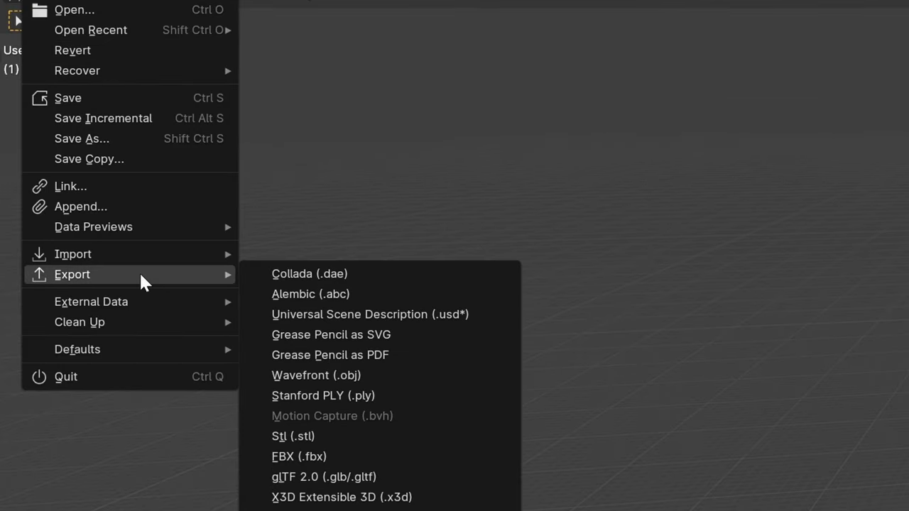
pyautogui.rightClick(426, 323)
pyautogui.press('Escape')
pyautogui.press('Escape')
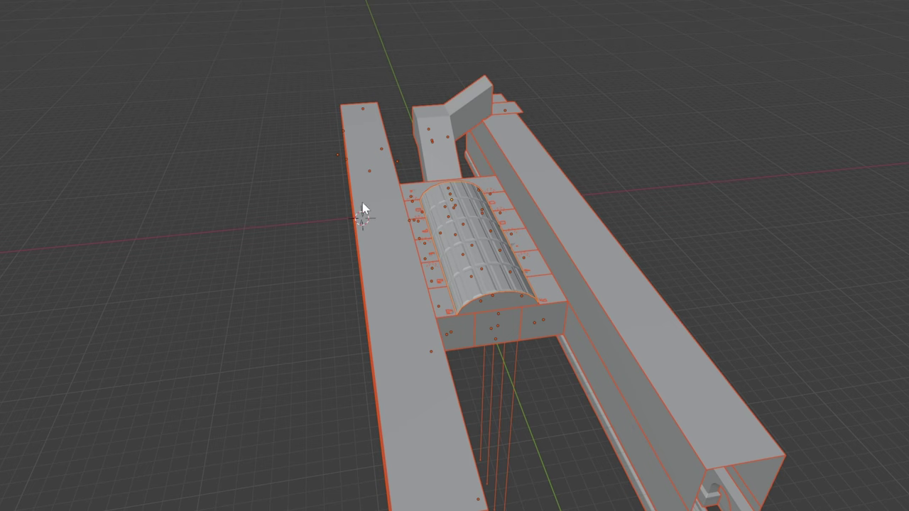
# Launch the Universal Scene Description export from Quick Favorites with Selection Only ticked.
pyautogui.press('q')
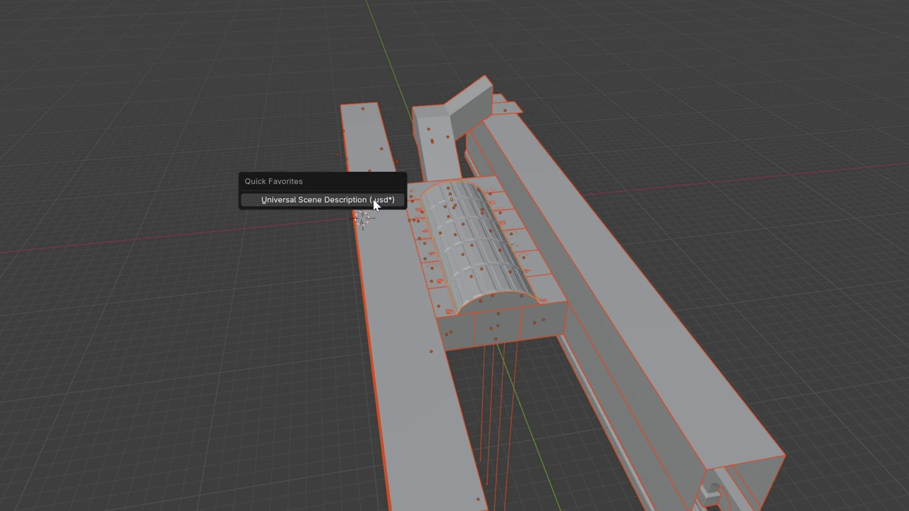
pyautogui.click(375, 201)
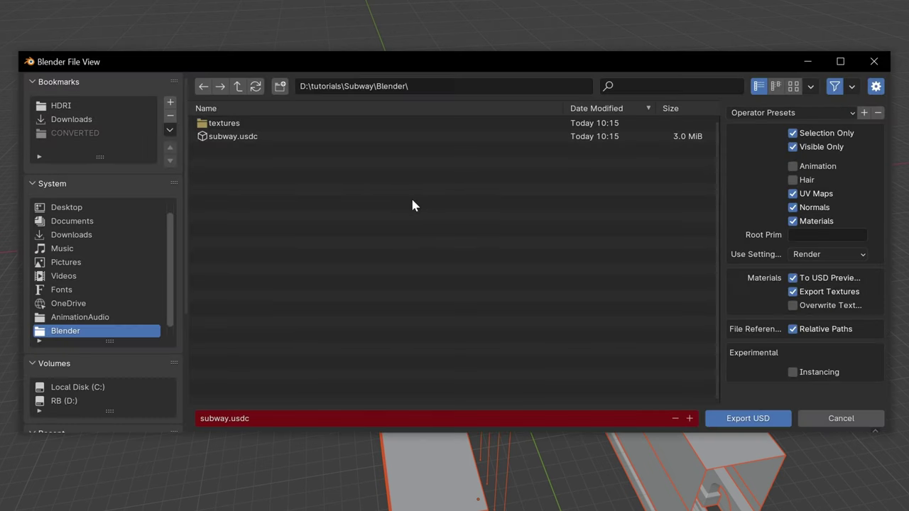
pyautogui.click(794, 134)
# Export subway.usdc, open the Third Person project in Unreal, and create an empty level.
pyautogui.click(752, 424)
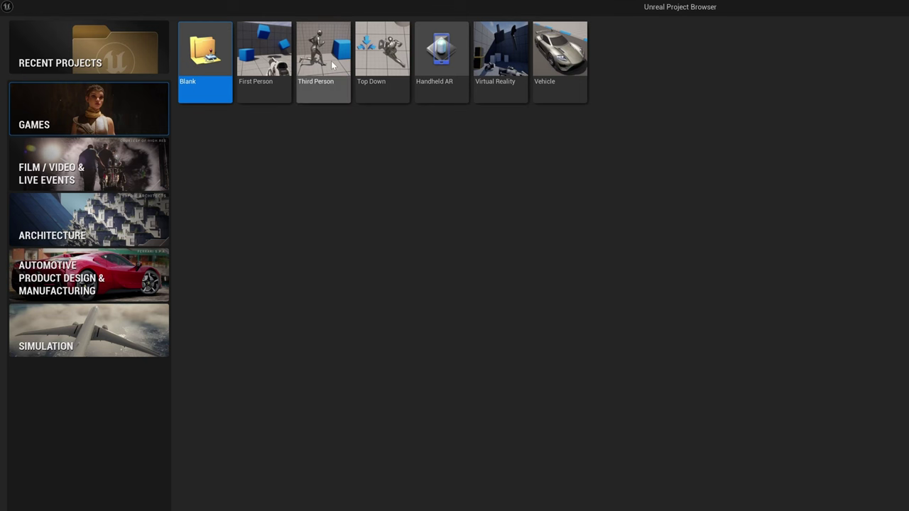
pyautogui.click(331, 60)
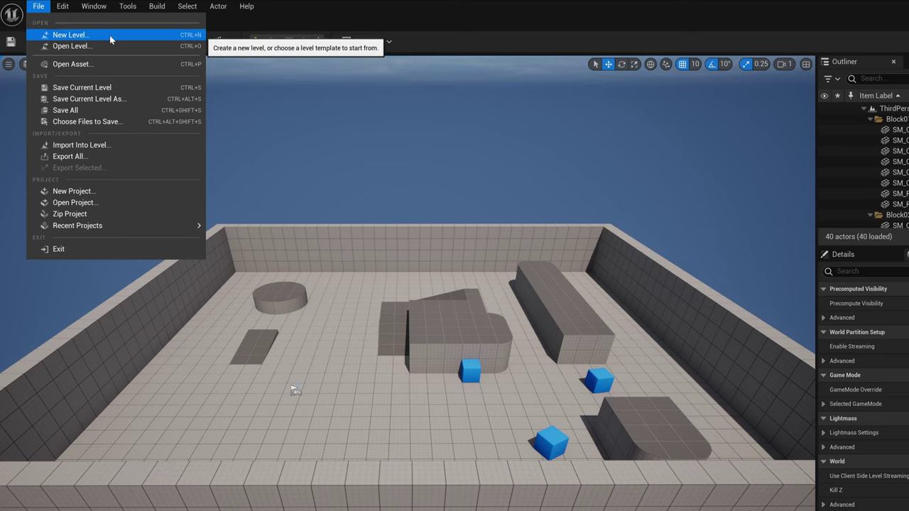
pyautogui.click(109, 35)
pyautogui.click(561, 385)
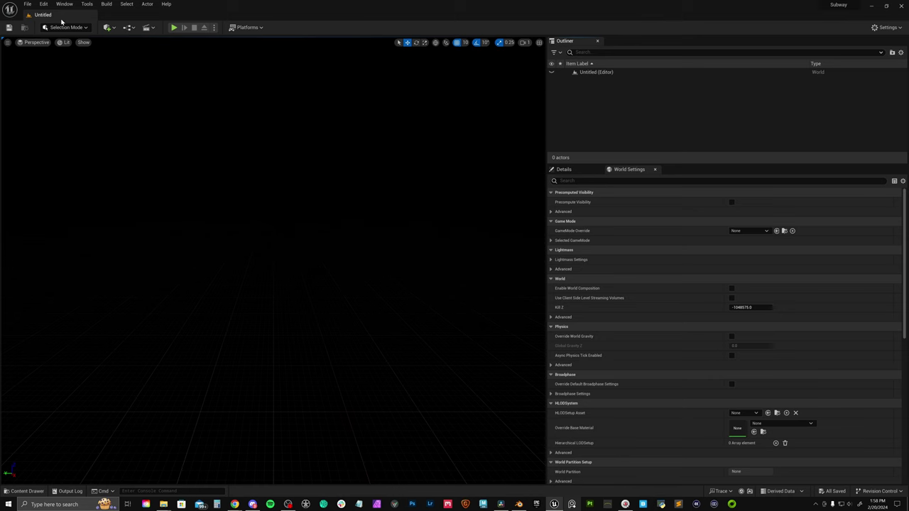
# Search the plugins for USD, enable USD Importer, and open the USD Stage panel.
pyautogui.click(43, 4)
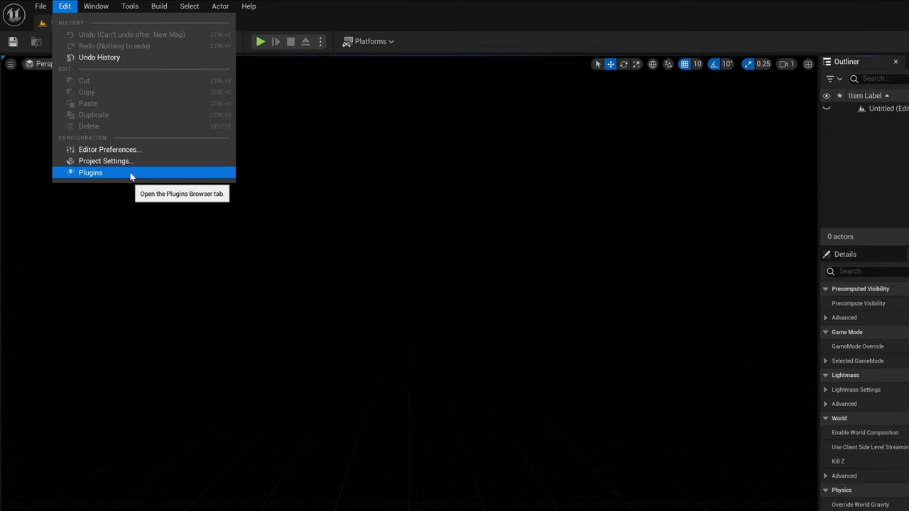
pyautogui.click(86, 115)
pyautogui.write('USD')
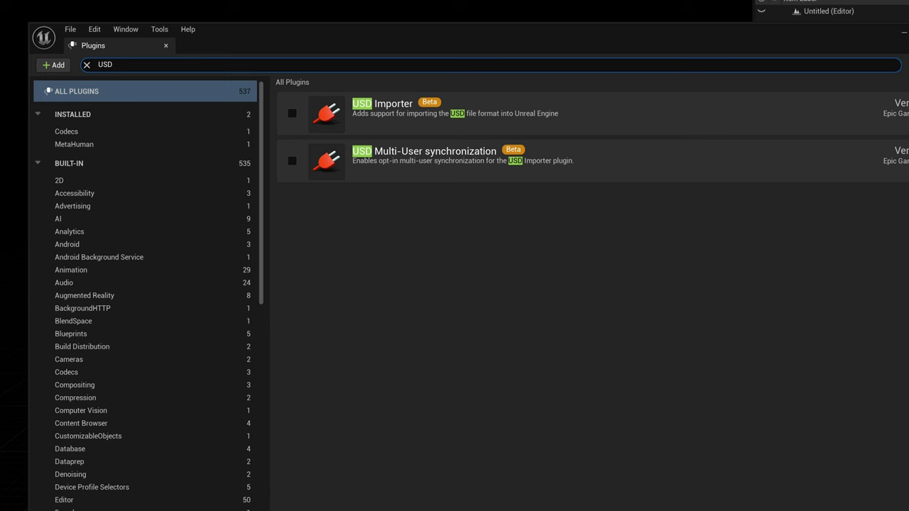
pyautogui.click(292, 115)
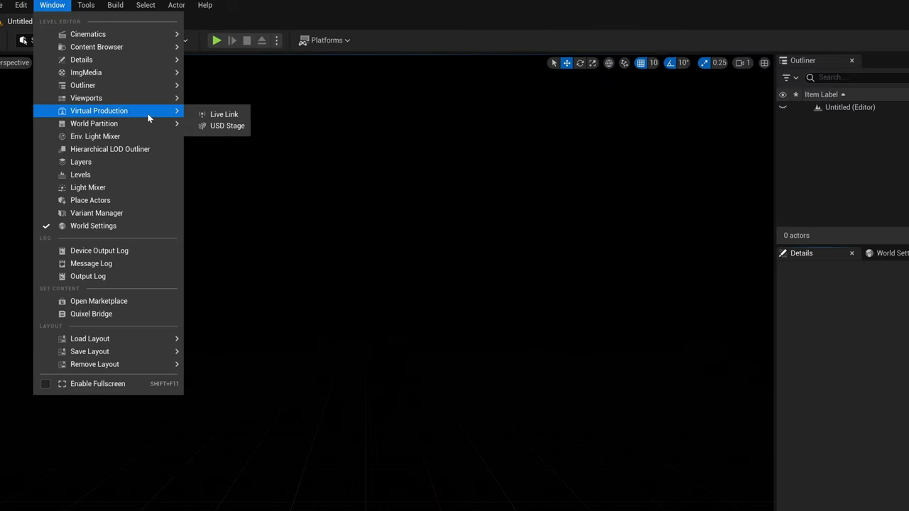
pyautogui.click(229, 126)
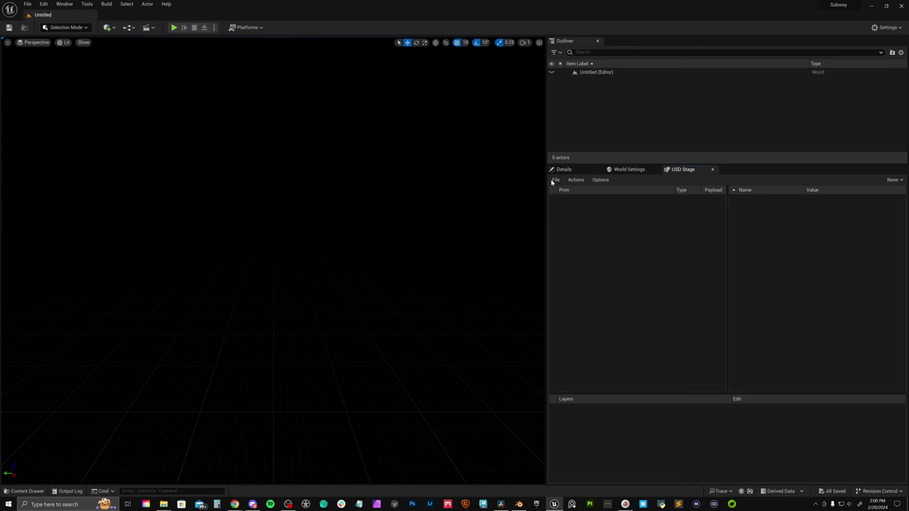
# Open subway.usdc as the USD stage and fly the camera through the station toward the gates.
pyautogui.click(555, 180)
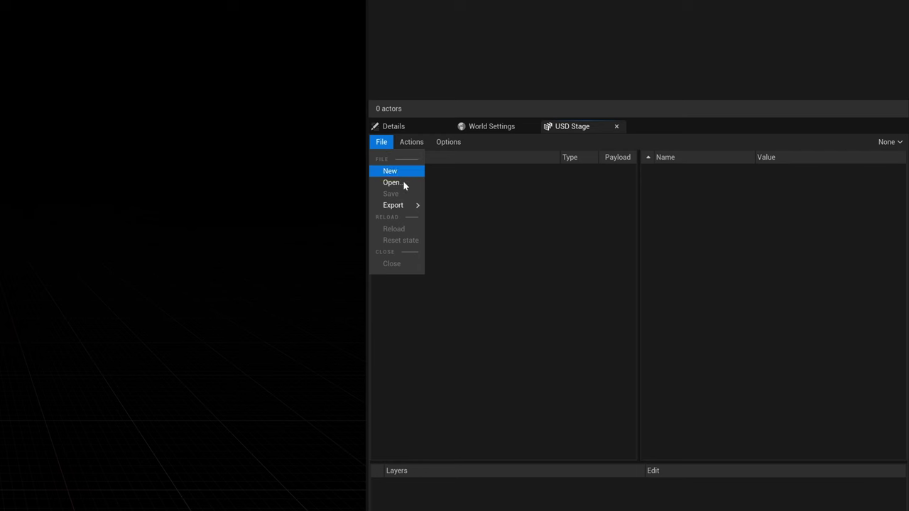
pyautogui.click(403, 181)
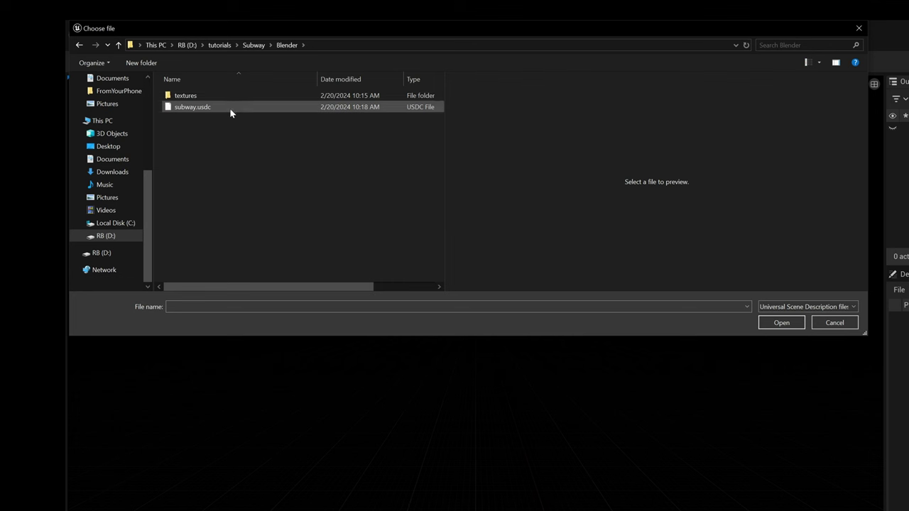
pyautogui.click(230, 108)
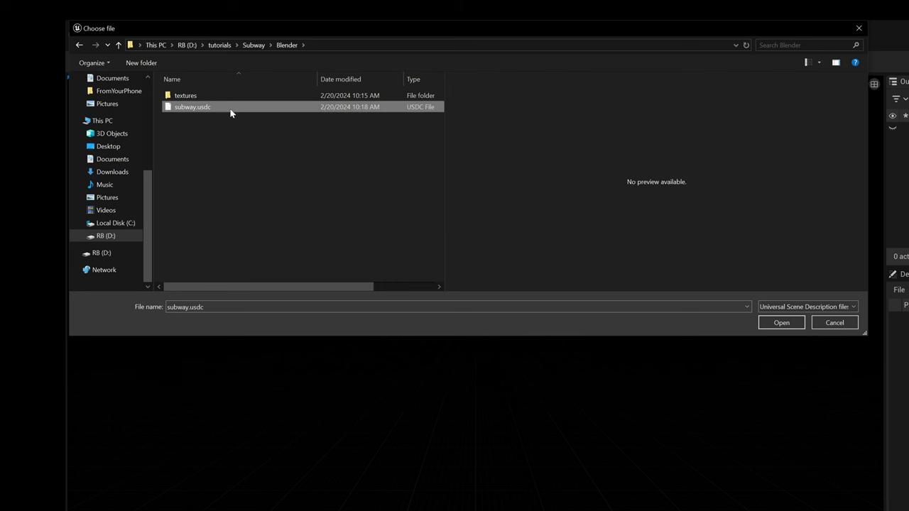
pyautogui.click(781, 324)
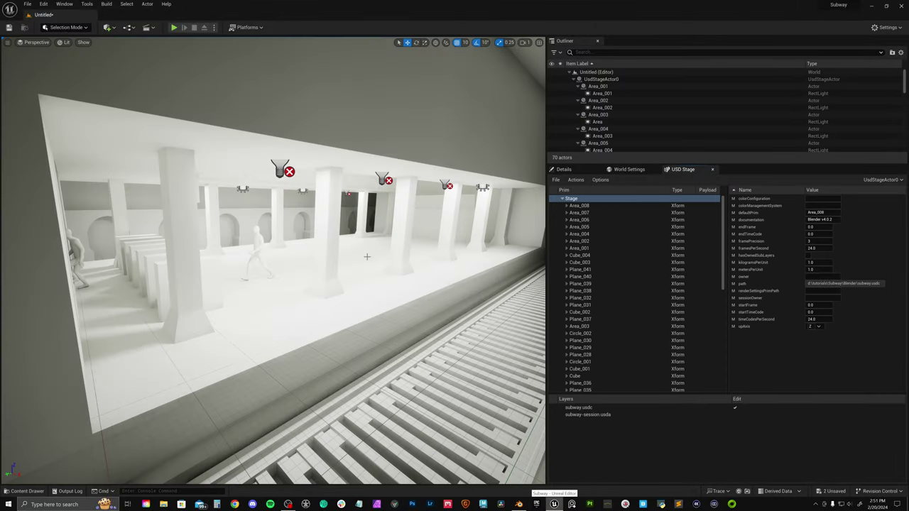
pyautogui.moveTo(365, 240); pyautogui.dragTo(418, 238, button='right')
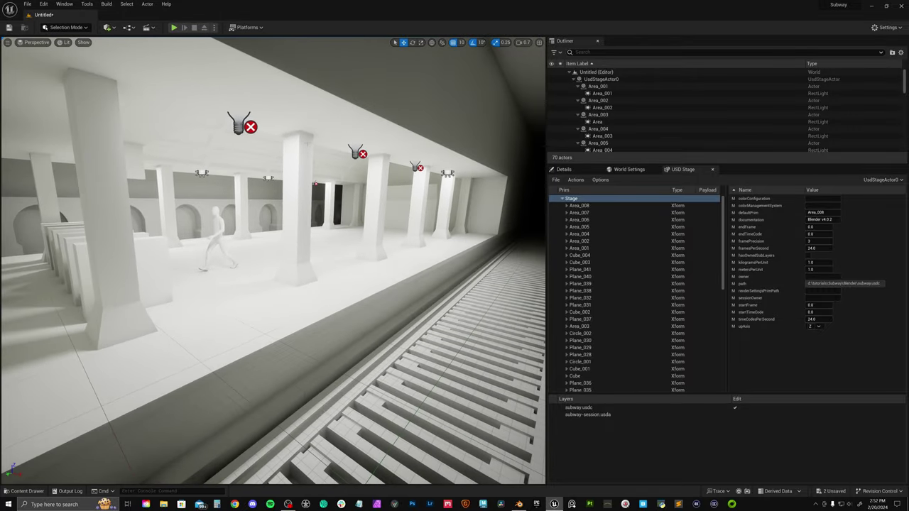
# Place a Post Process Volume in the station and enable Infinite Extent (Unbound).
pyautogui.click(112, 28)
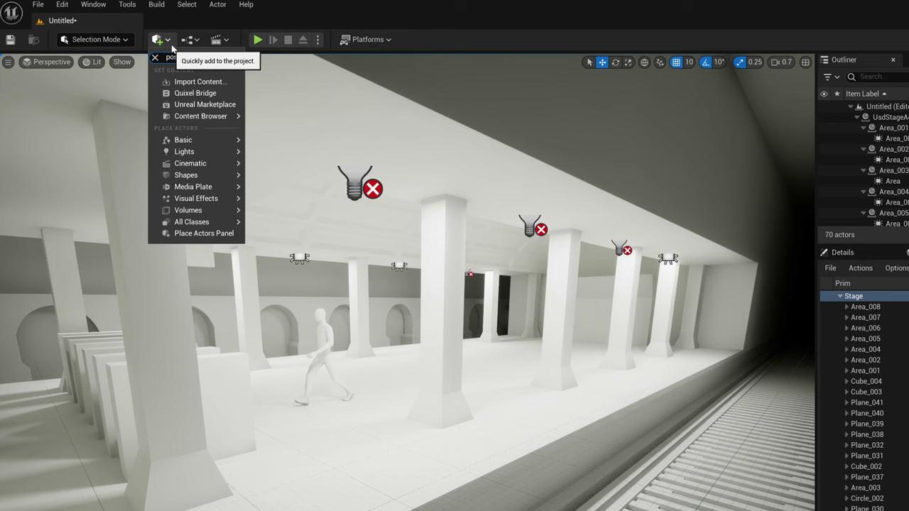
pyautogui.write('post')
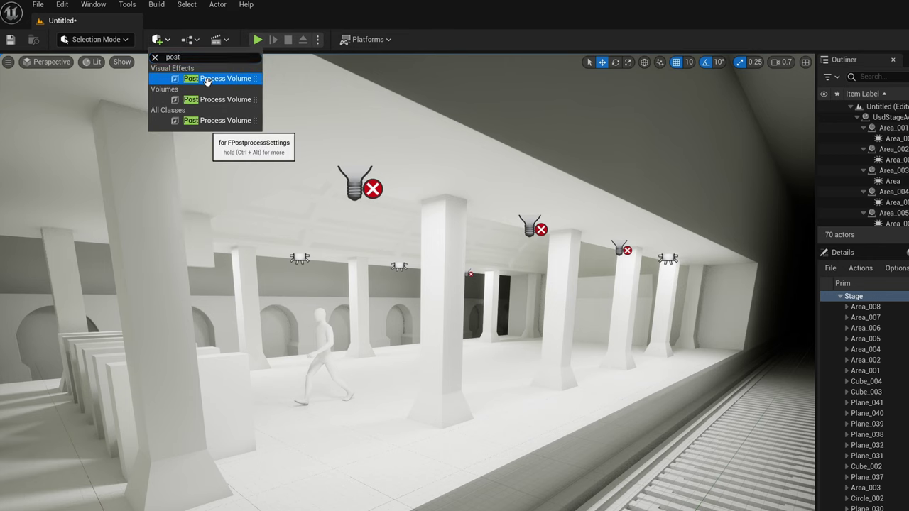
pyautogui.click(214, 77)
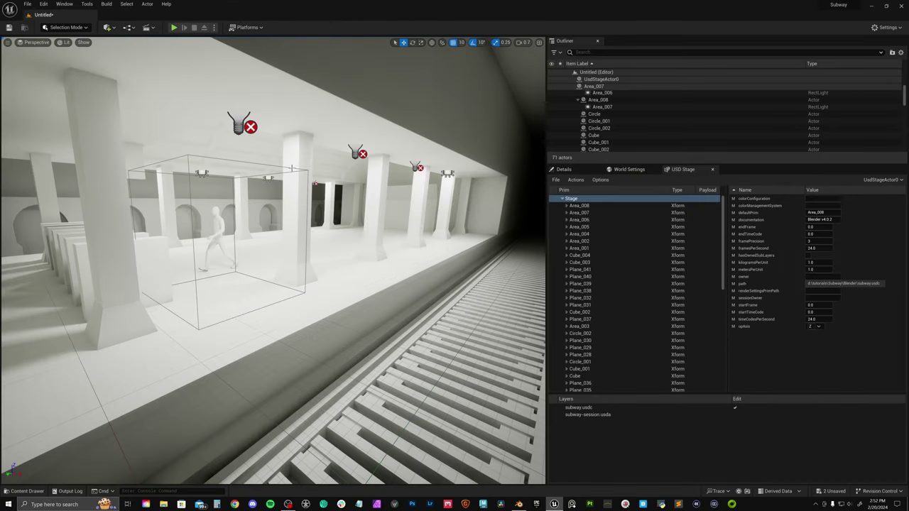
pyautogui.click(292, 167)
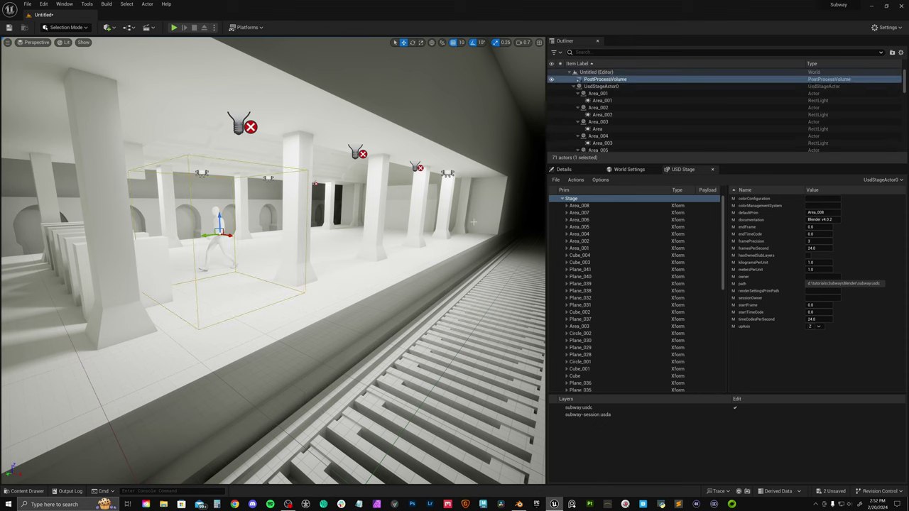
pyautogui.click(566, 169)
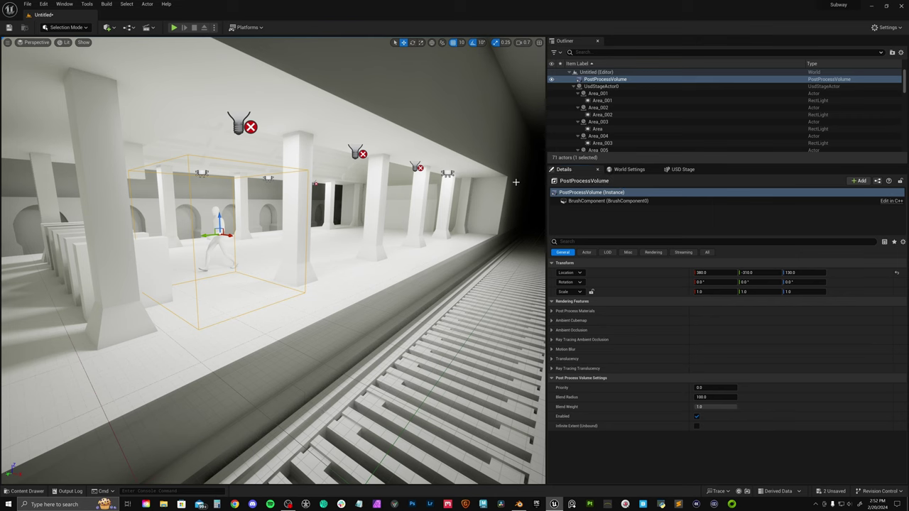
pyautogui.click(568, 241)
pyautogui.write('infinite')
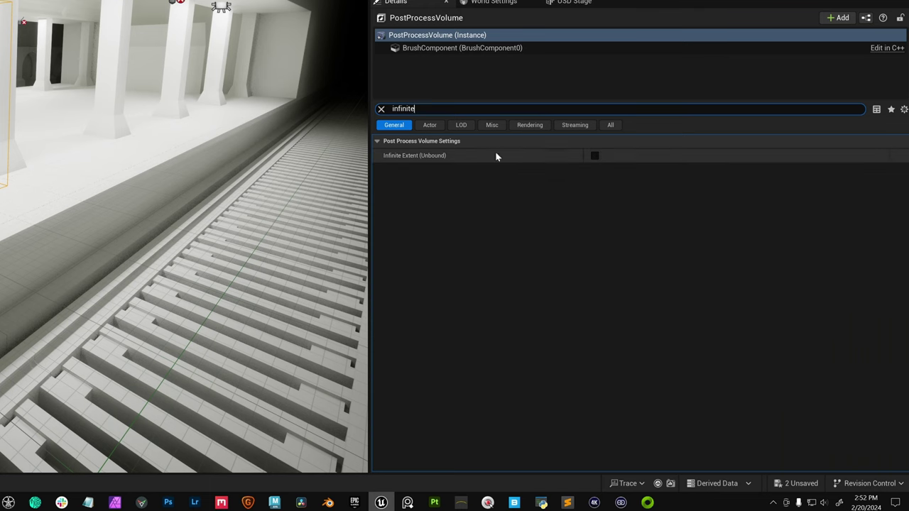
pyautogui.click(595, 156)
pyautogui.click(594, 156)
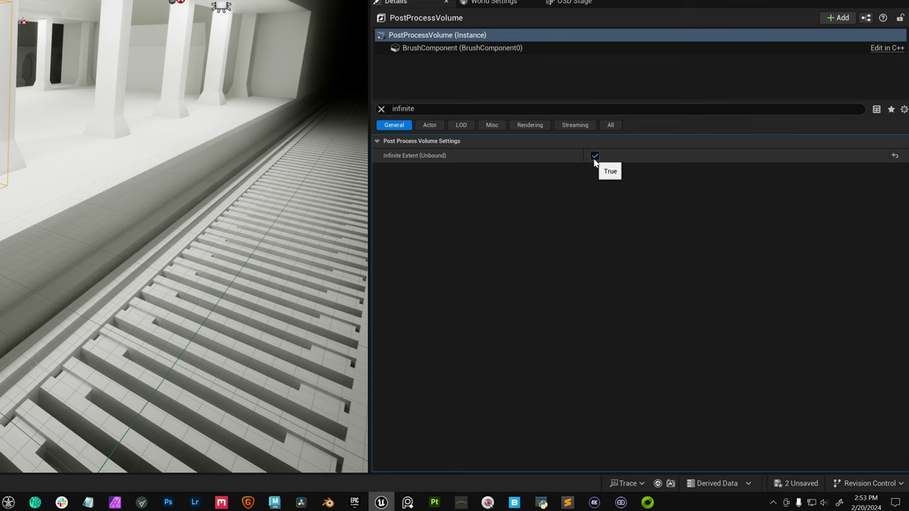
# Set the volume's exposure Metering Mode to Manual and Exposure Compensation to 8.
pyautogui.click(611, 125)
pyautogui.click(511, 108)
pyautogui.write('exposure')
pyautogui.click(628, 172)
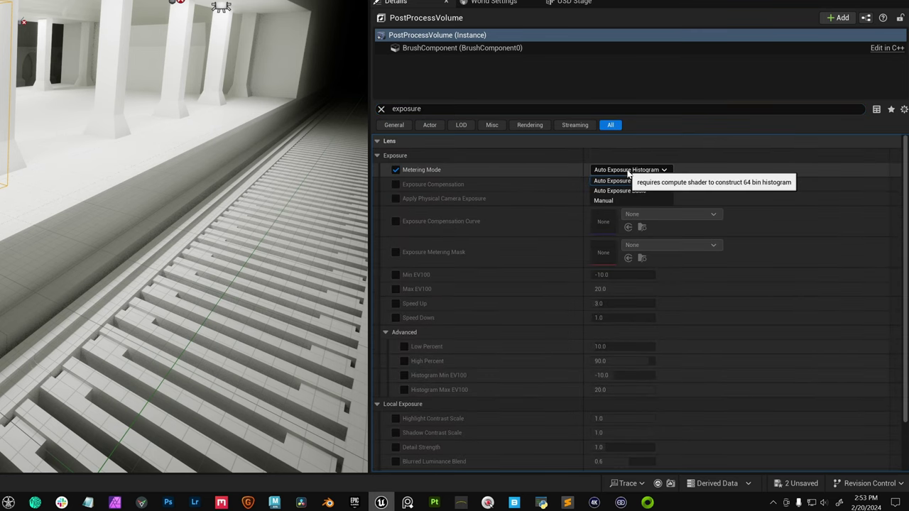
pyautogui.click(624, 200)
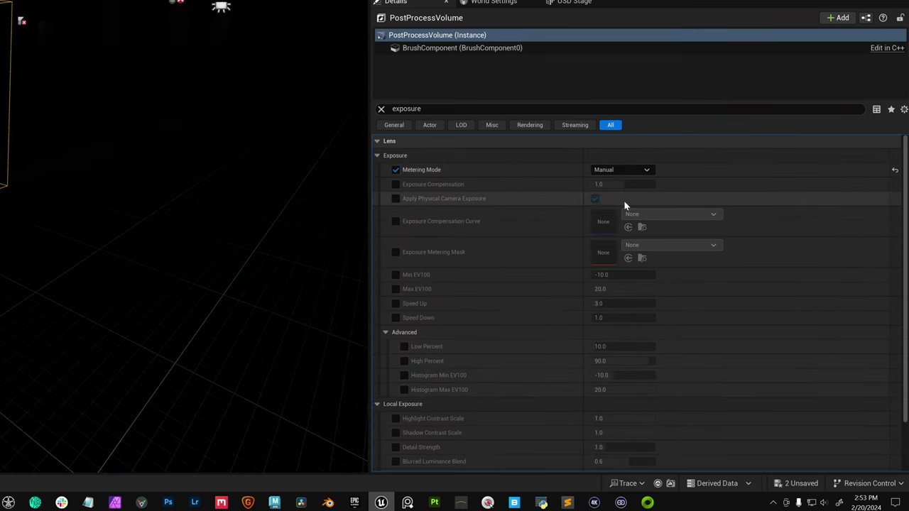
pyautogui.click(393, 185)
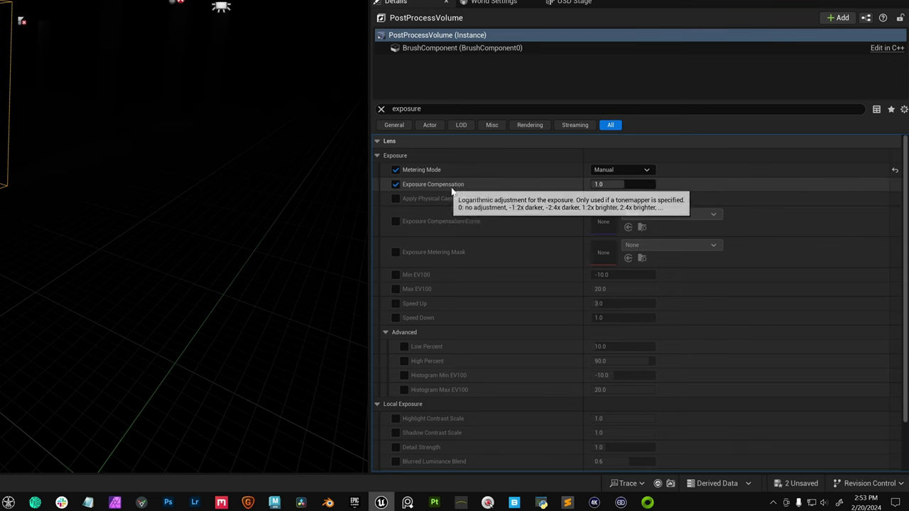
pyautogui.click(606, 184)
pyautogui.write('8')
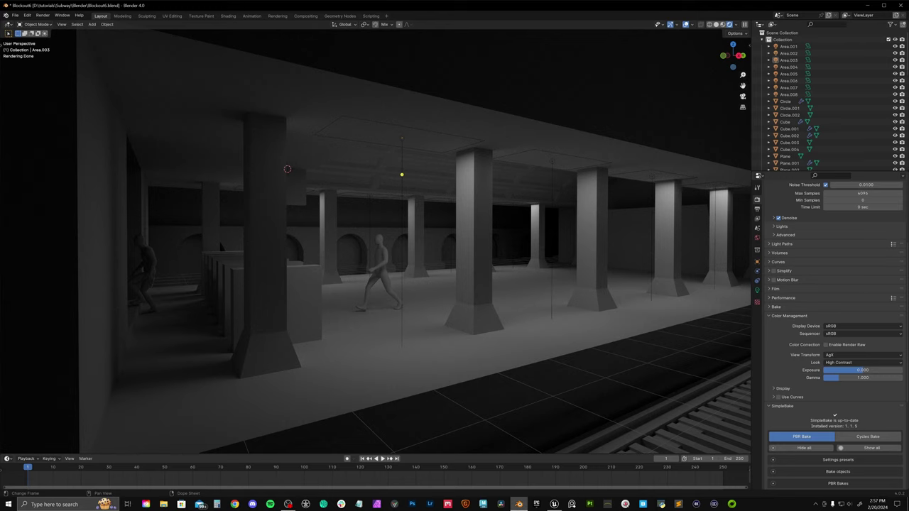
# Compare the Unreal and Blender renders, setting Blender's Color Management look to High Contrast.
pyautogui.click(554, 504)
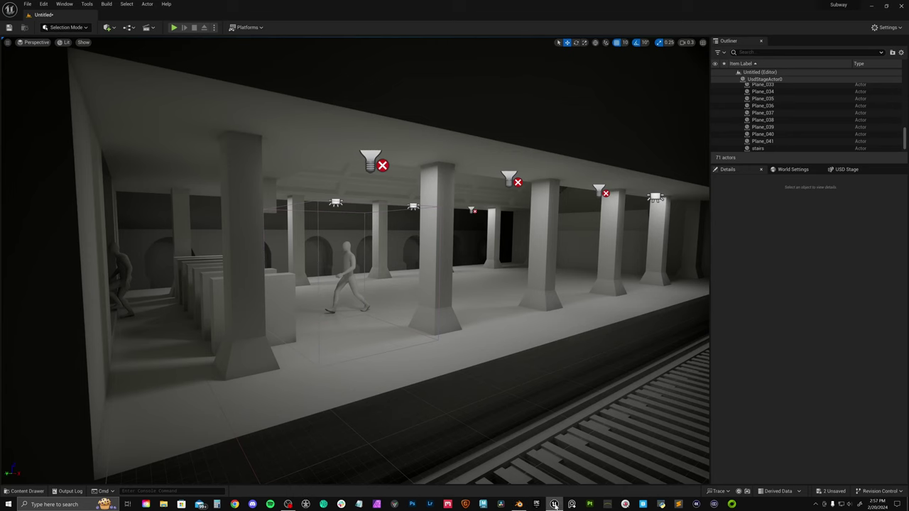
pyautogui.click(519, 504)
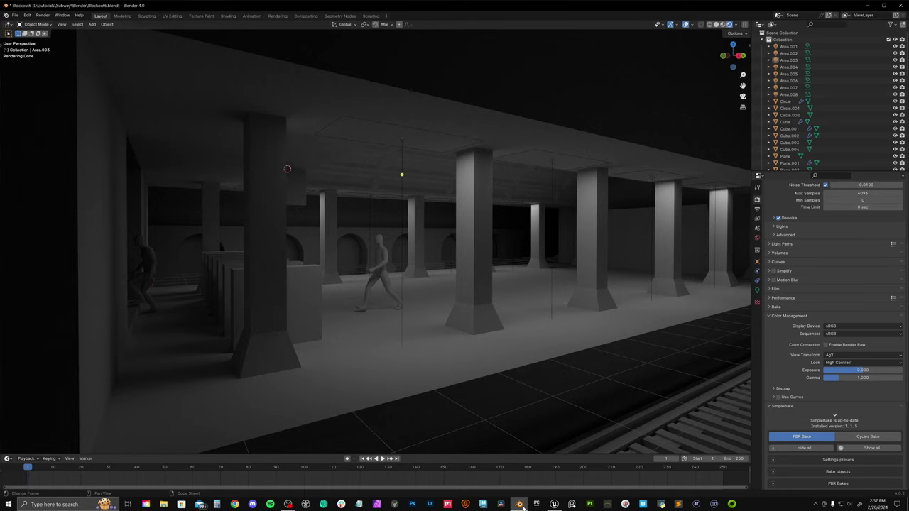
pyautogui.click(556, 505)
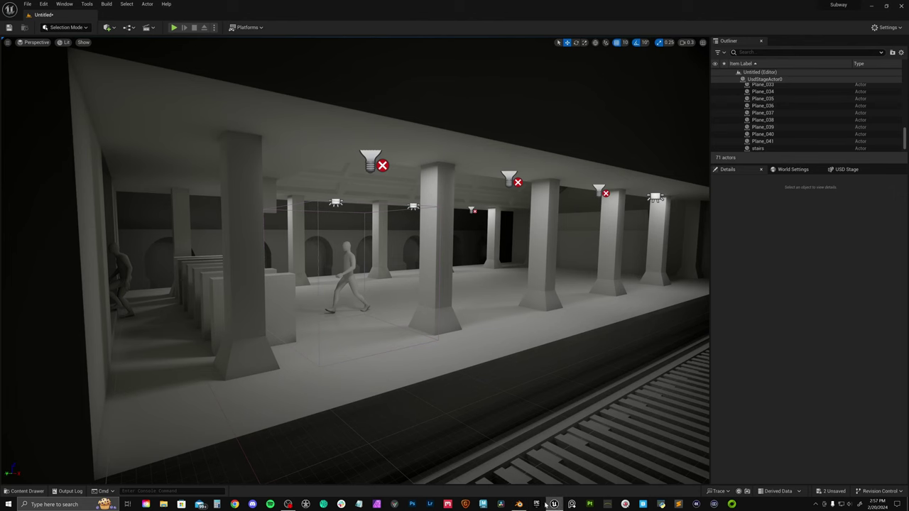
pyautogui.click(520, 505)
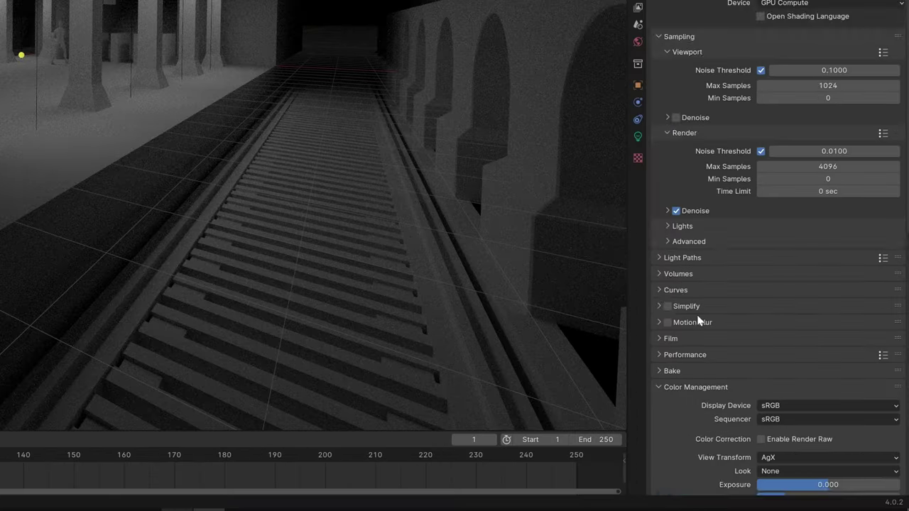
pyautogui.scroll(-5, 790, 393)
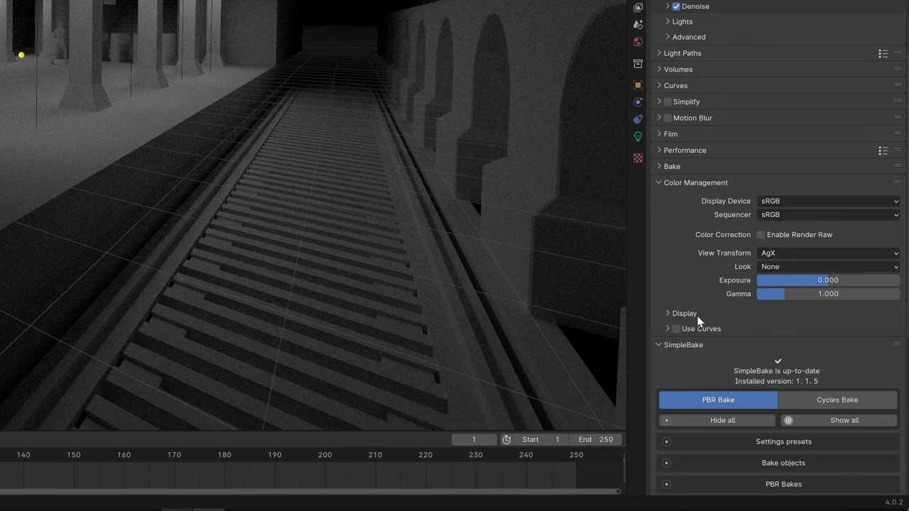
pyautogui.click(797, 268)
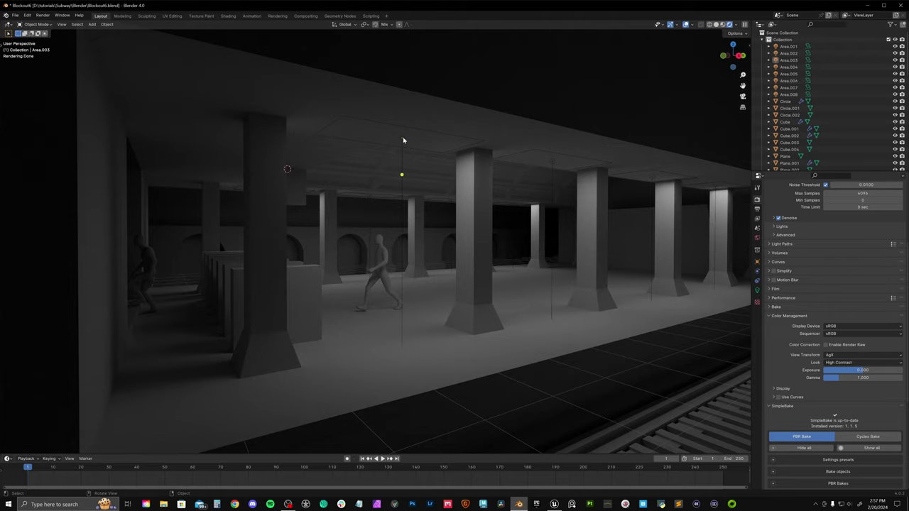
# Set the colour of area light Area.003 to green.
pyautogui.click(402, 140)
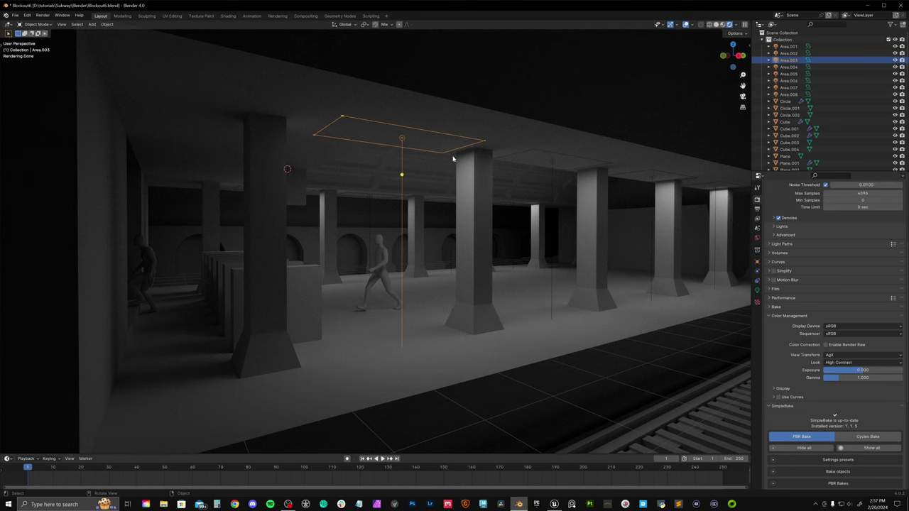
pyautogui.click(758, 291)
pyautogui.click(849, 239)
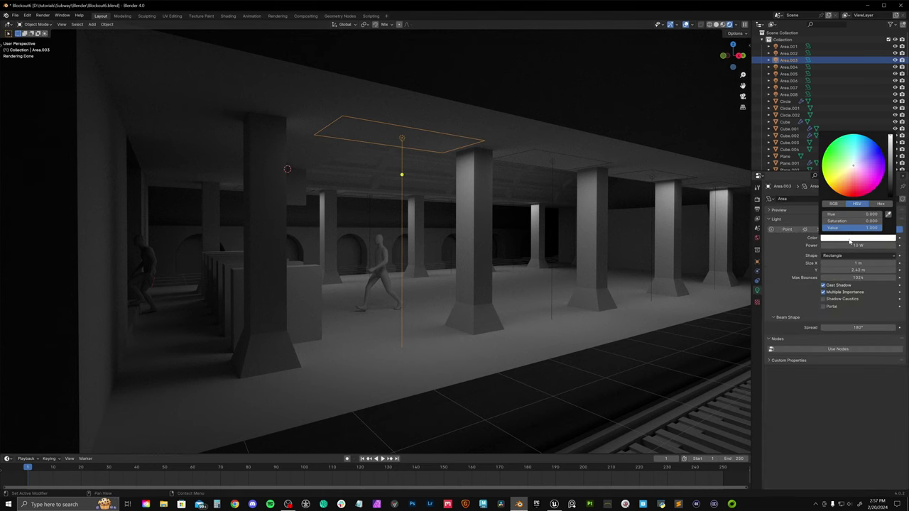
pyautogui.click(850, 148)
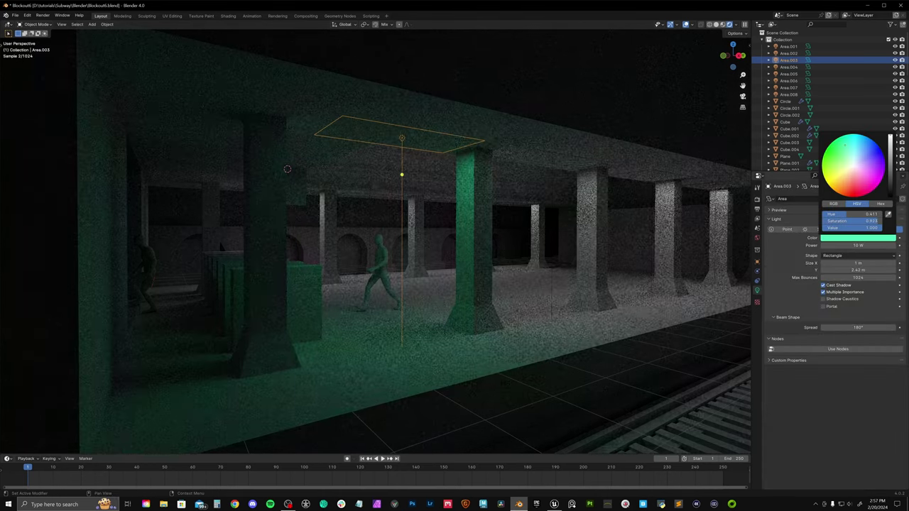
# Select all objects and re-export the scene as subway.usdc via Quick Favorites.
pyautogui.press('a')
pyautogui.press('q')
pyautogui.click(527, 226)
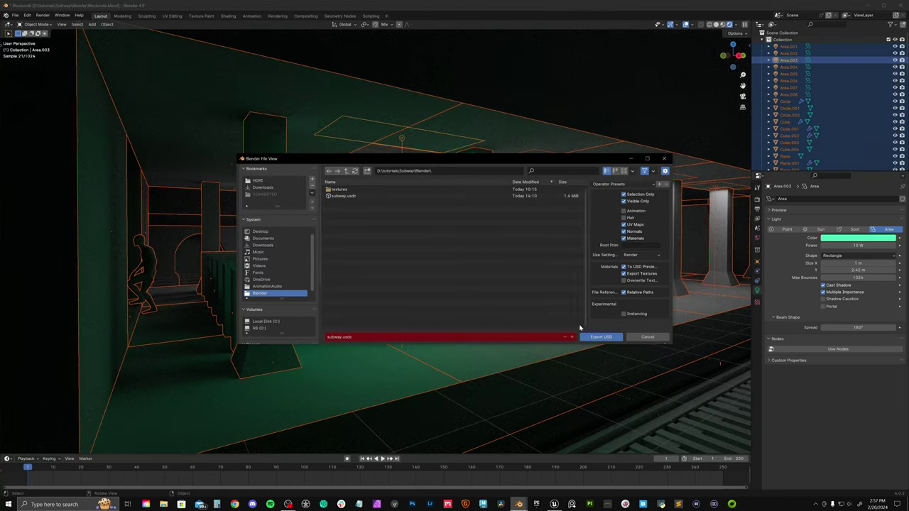
pyautogui.click(599, 338)
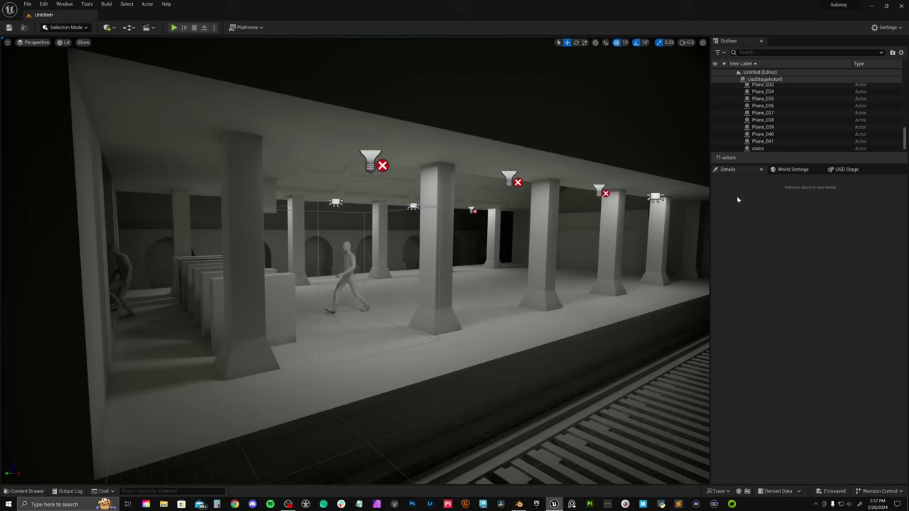
# Reload the USD stage to show the green-lit subway, then widen the USD Stage panel.
pyautogui.click(856, 171)
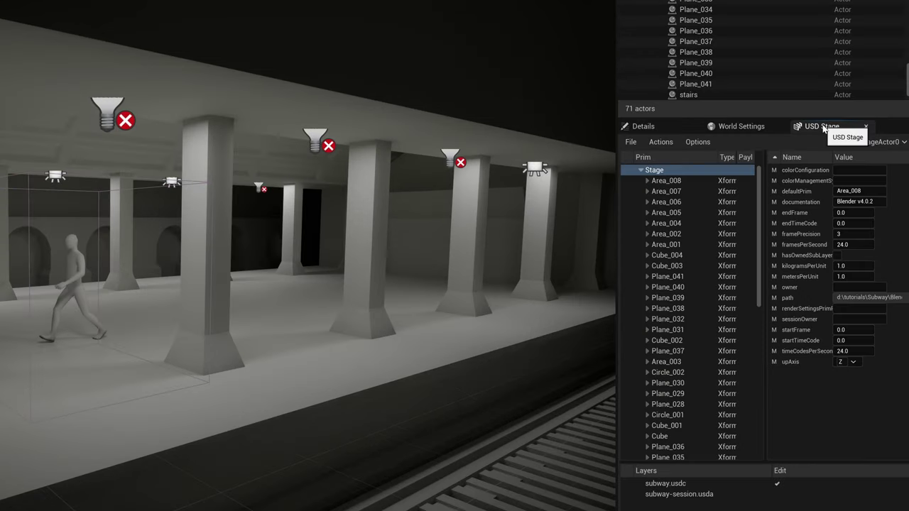
pyautogui.click(634, 146)
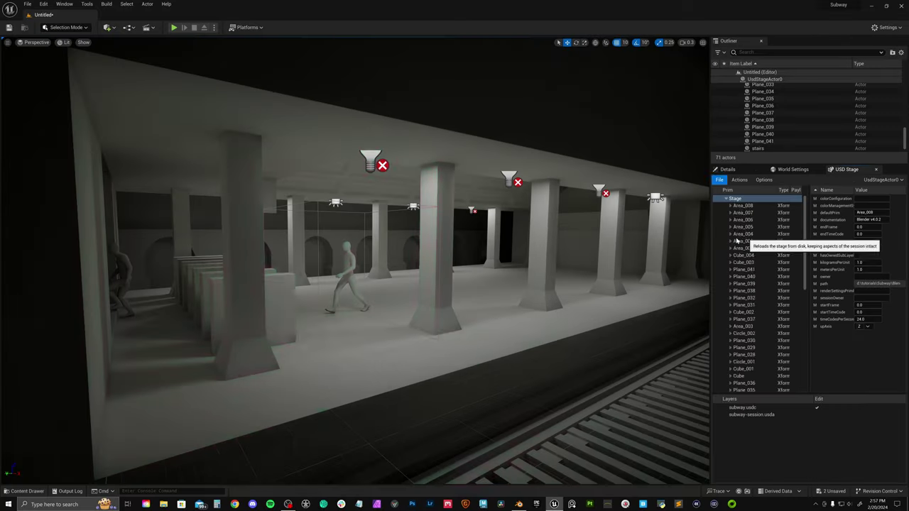
pyautogui.click(645, 230)
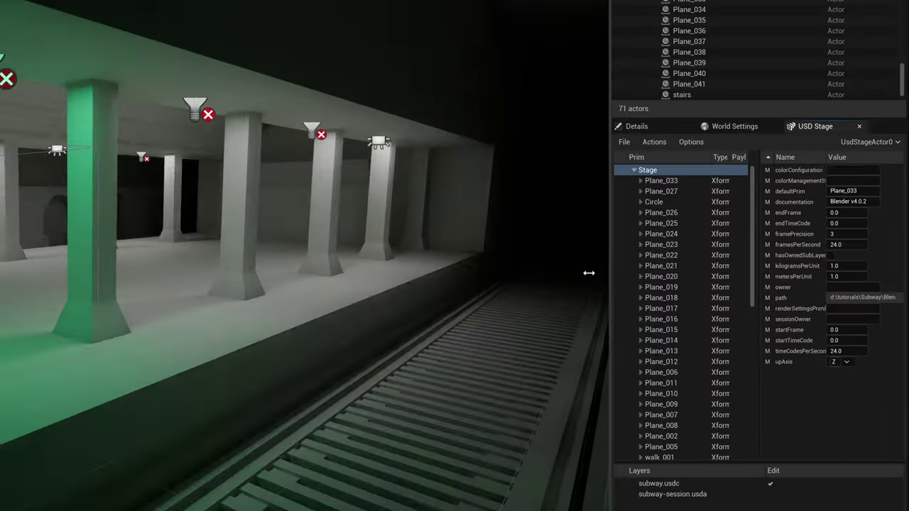
pyautogui.moveTo(709, 265); pyautogui.dragTo(561, 255)
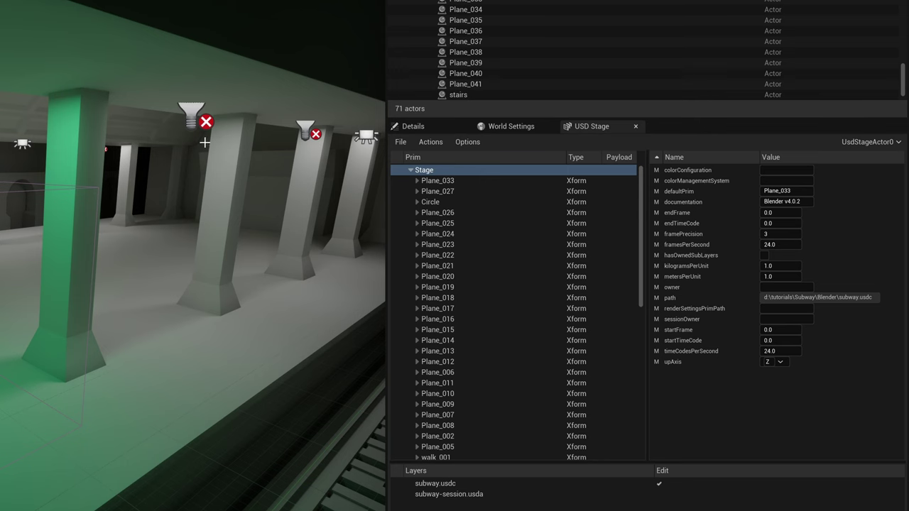
# Start importing the stage as assets into a new Content/USD folder.
pyautogui.click(442, 144)
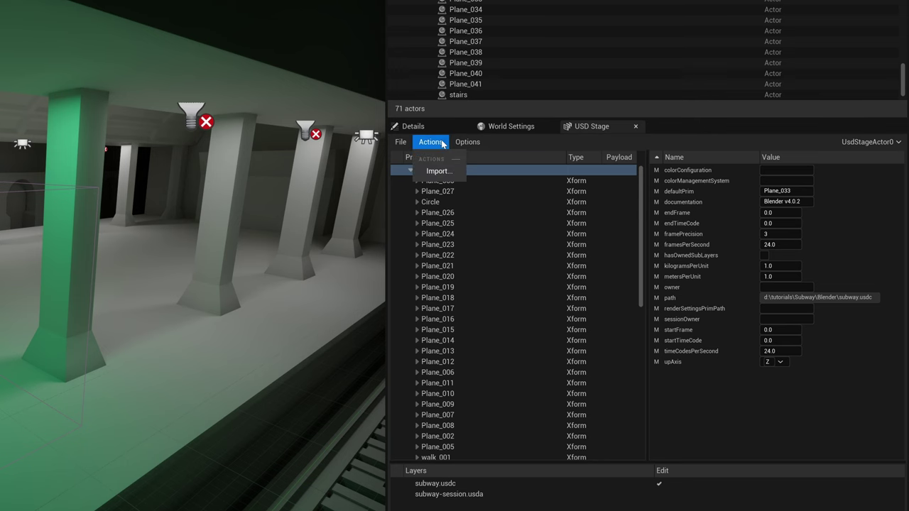
pyautogui.click(438, 171)
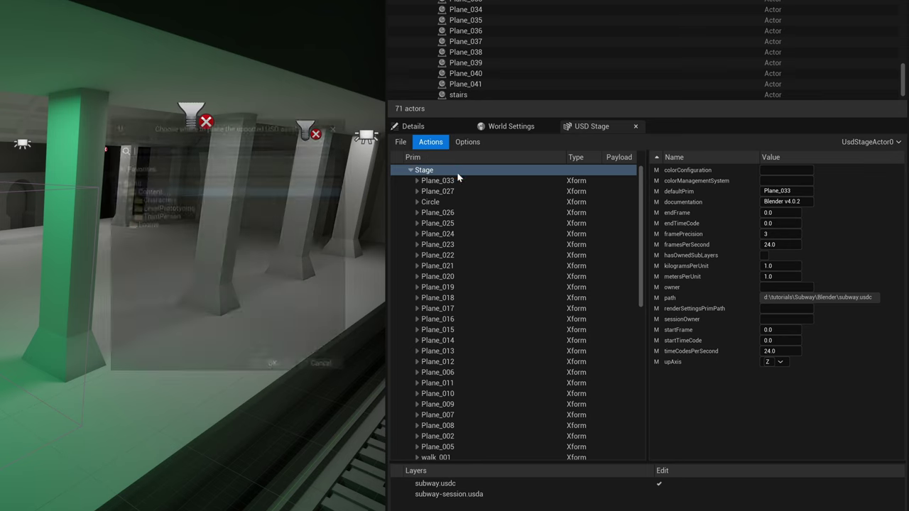
pyautogui.rightClick(412, 190)
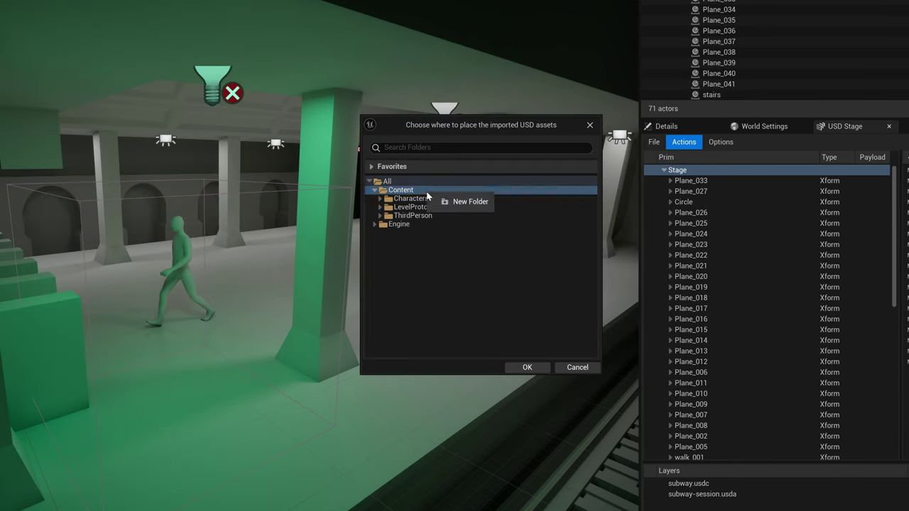
pyautogui.click(431, 201)
pyautogui.write('USD')
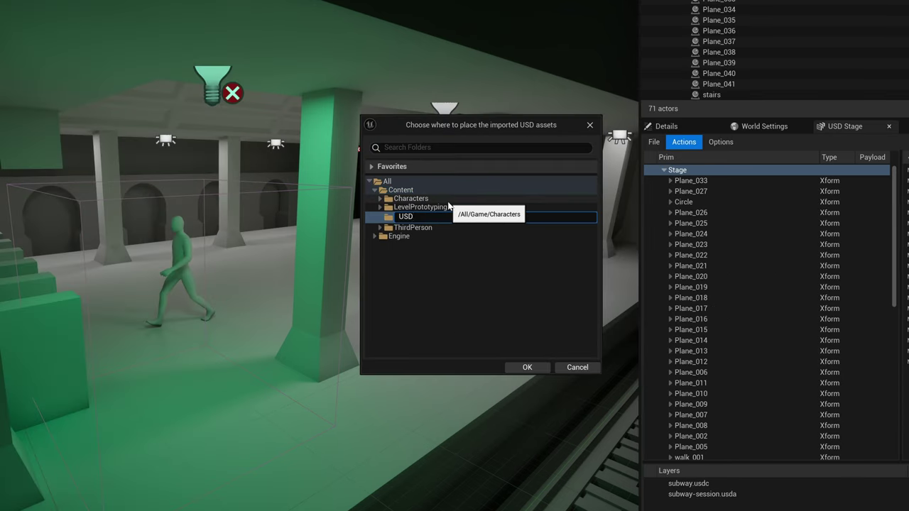
pyautogui.press('Return')
pyautogui.click(527, 367)
# Enlarge the import options, set Nanite Triangle Threshold to 500000, then cancel the import.
pyautogui.moveTo(303, 358); pyautogui.dragTo(191, 492)
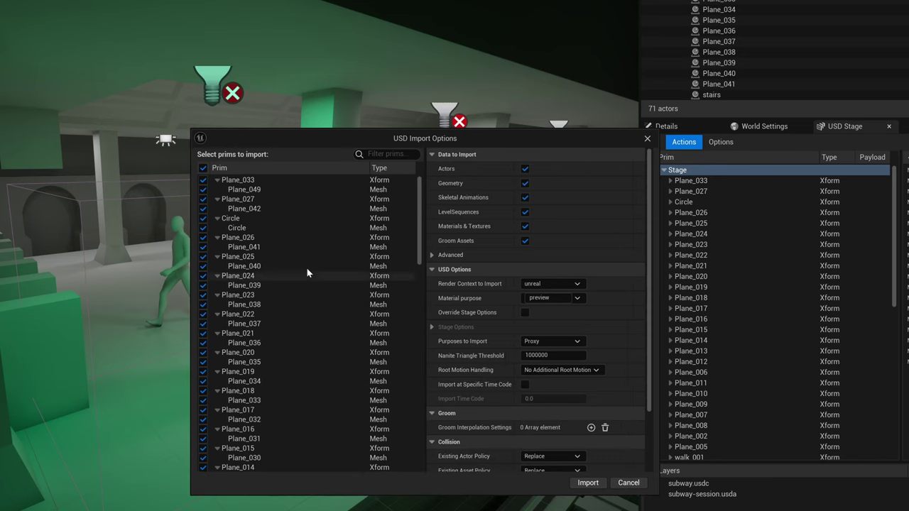
pyautogui.moveTo(650, 187)
pyautogui.mouseDown()
pyautogui.moveTo(643, 248)
pyautogui.moveTo(653, 182)
pyautogui.mouseUp()
pyautogui.click(525, 169)
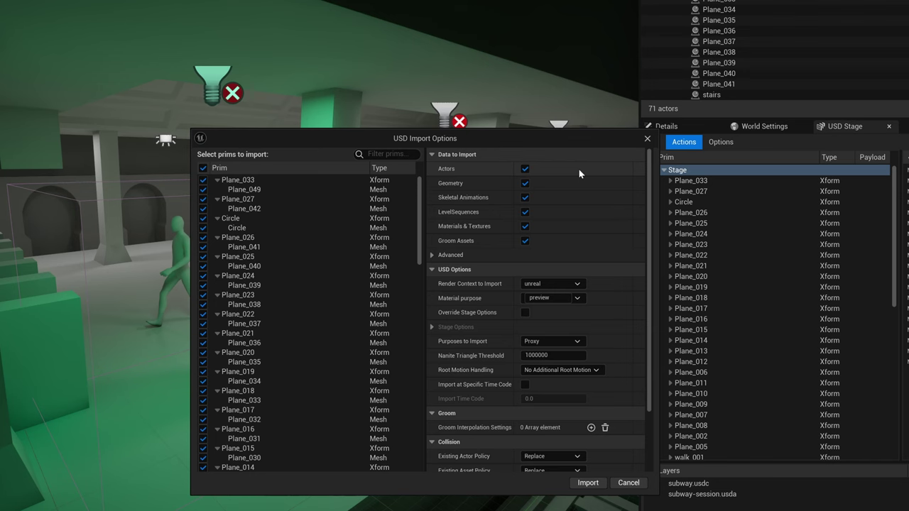
pyautogui.click(525, 169)
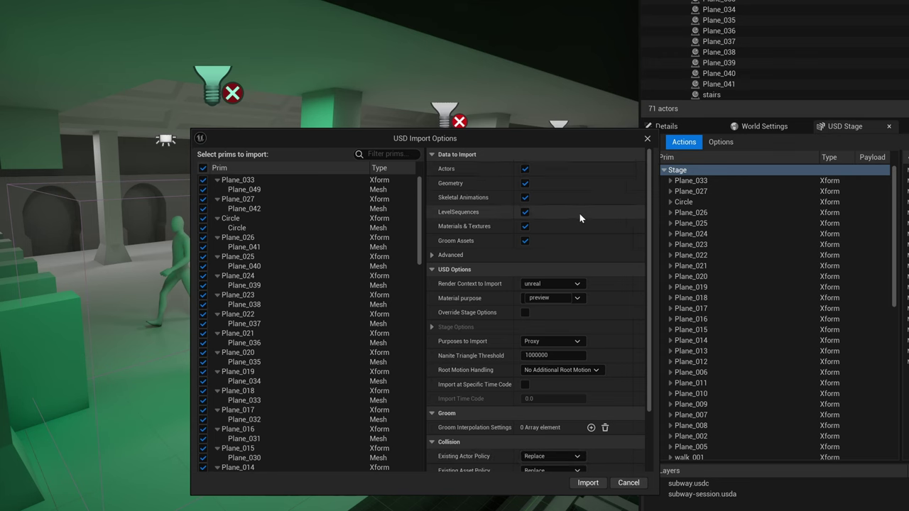
pyautogui.scroll(-2, 579, 212)
pyautogui.scroll(-1, 579, 213)
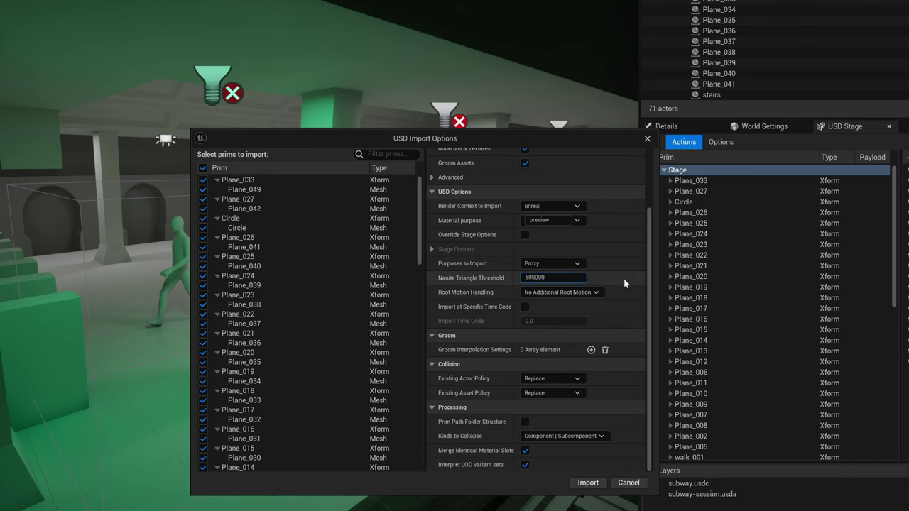
pyautogui.press('Return')
pyautogui.scroll(2, 601, 334)
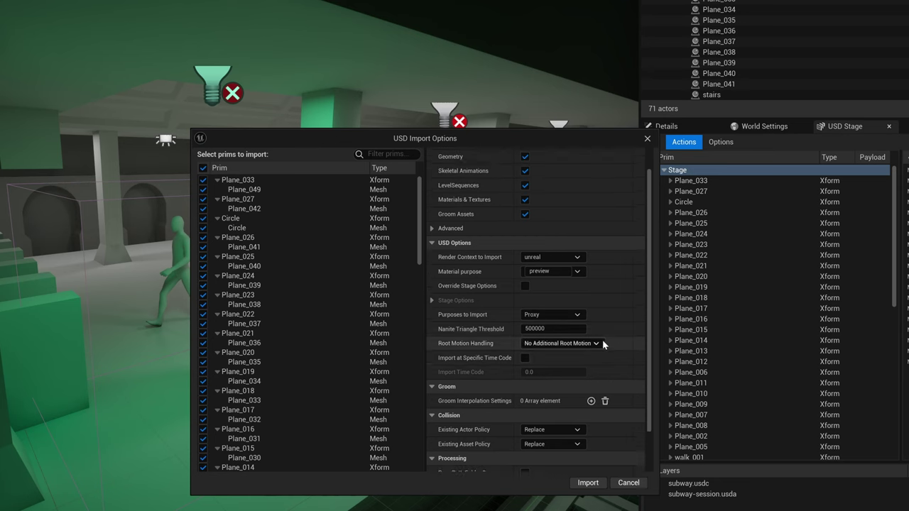
pyautogui.scroll(-1, 626, 211)
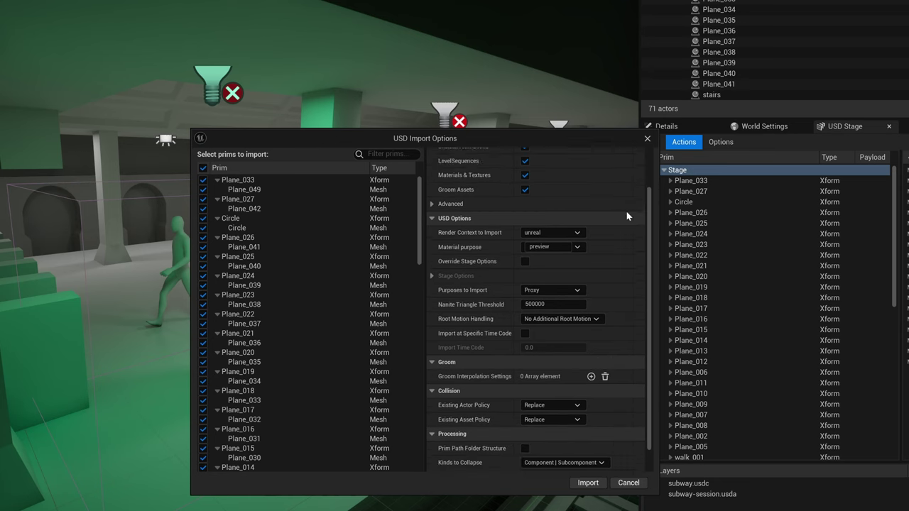
pyautogui.scroll(-1, 626, 211)
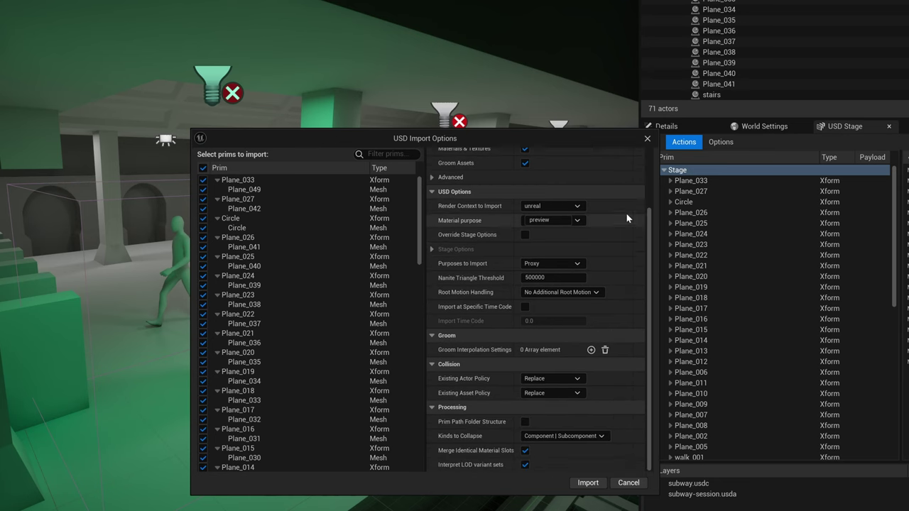
pyautogui.click(628, 483)
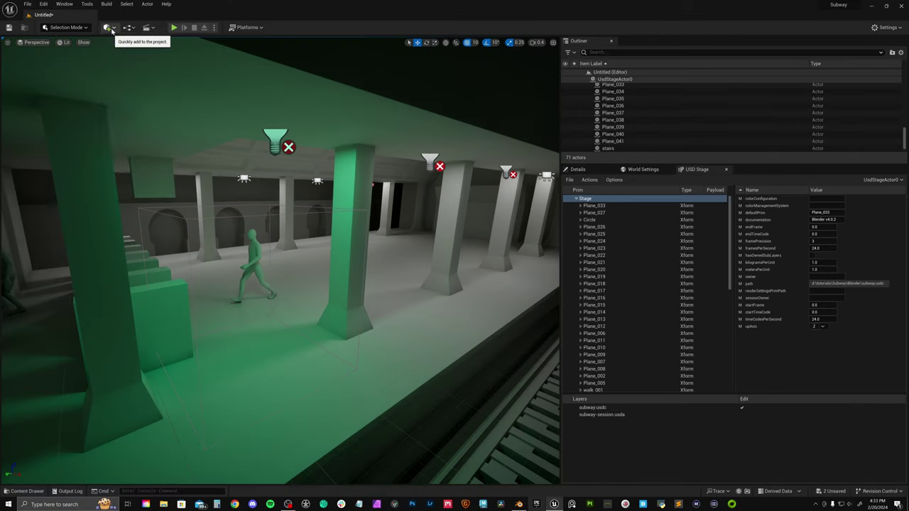
# Place a Player Start on the platform floor and run a brief play test of the level.
pyautogui.click(110, 28)
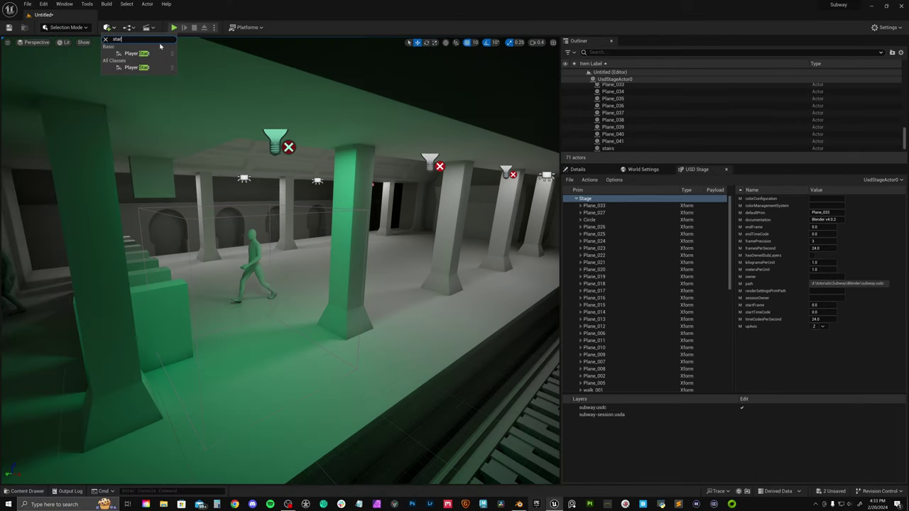
pyautogui.moveTo(150, 54); pyautogui.dragTo(402, 278)
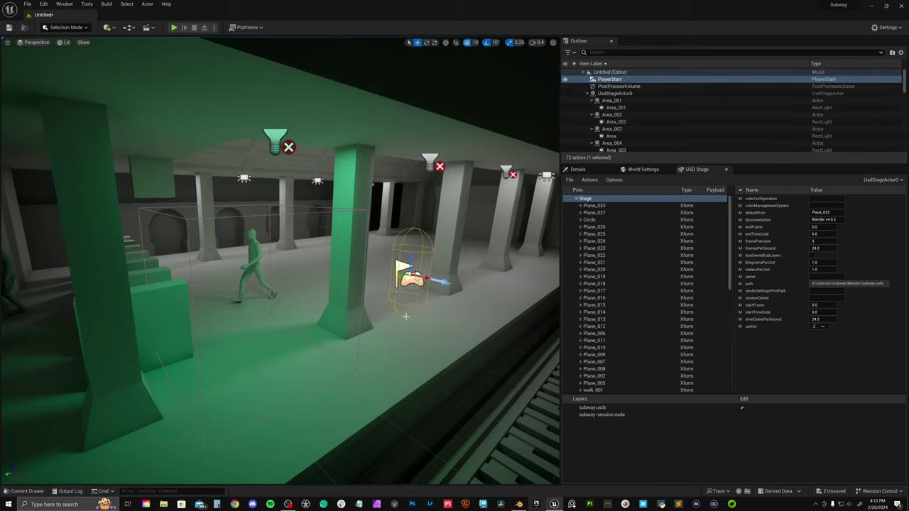
pyautogui.moveTo(402, 279); pyautogui.dragTo(355, 178, button='right')
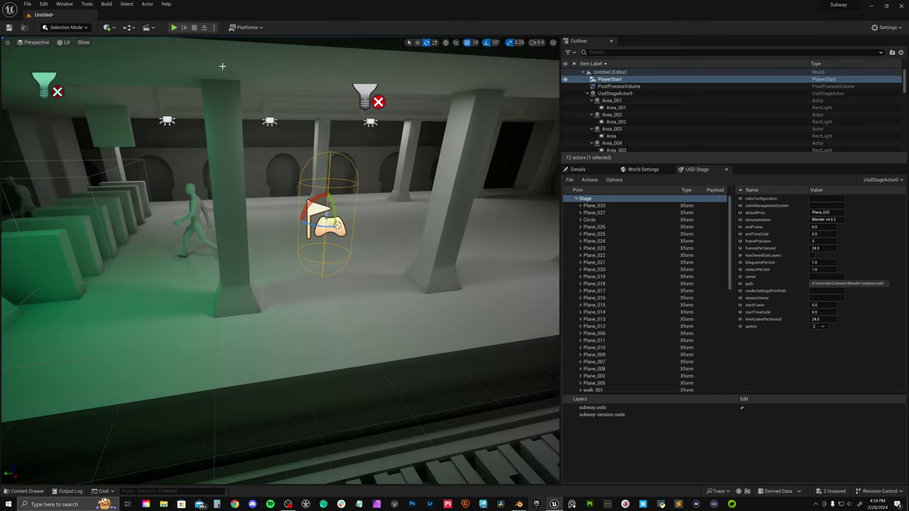
pyautogui.click(174, 27)
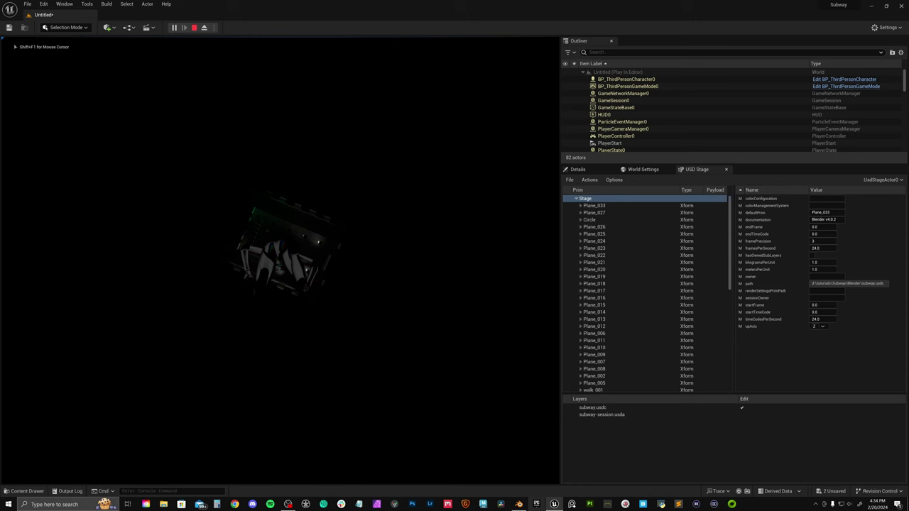
pyautogui.press('Escape')
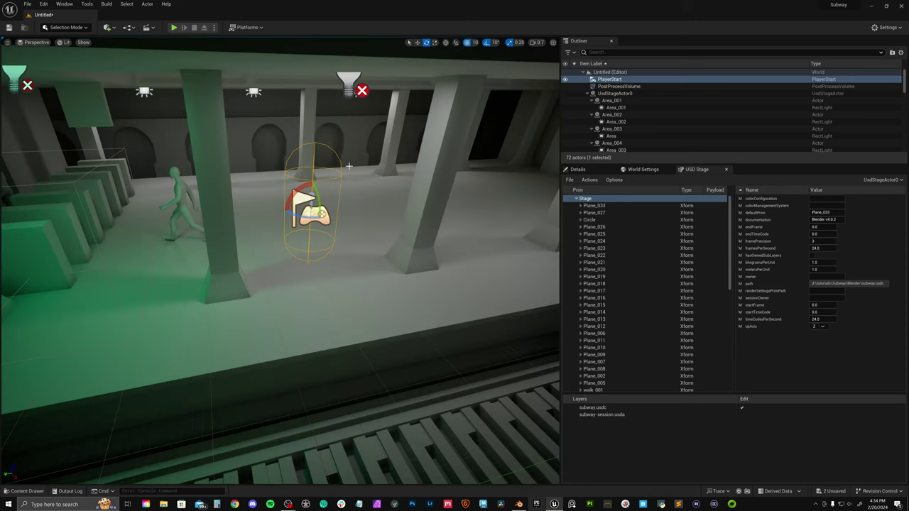
# Select the platform floor mesh, add box simplified collision, save the asset and return to the level.
pyautogui.click(366, 277)
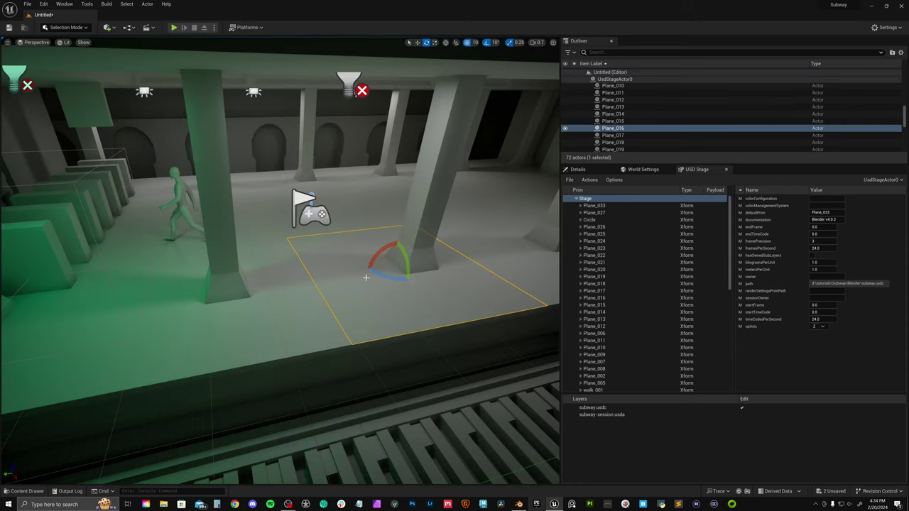
pyautogui.click(587, 172)
pyautogui.click(628, 202)
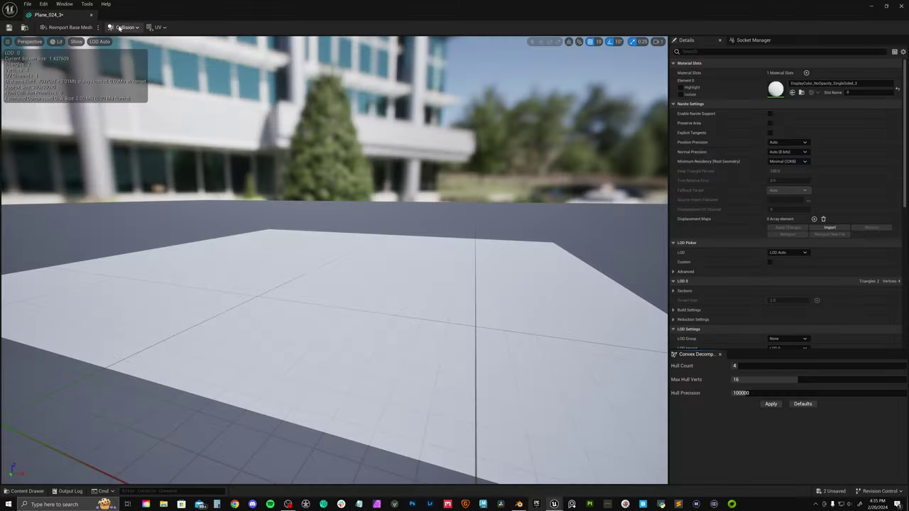
pyautogui.click(122, 27)
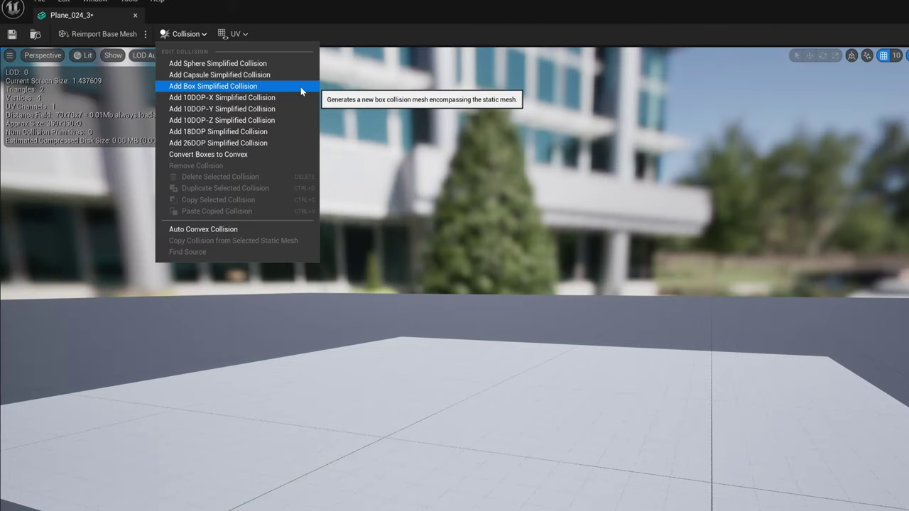
pyautogui.click(300, 87)
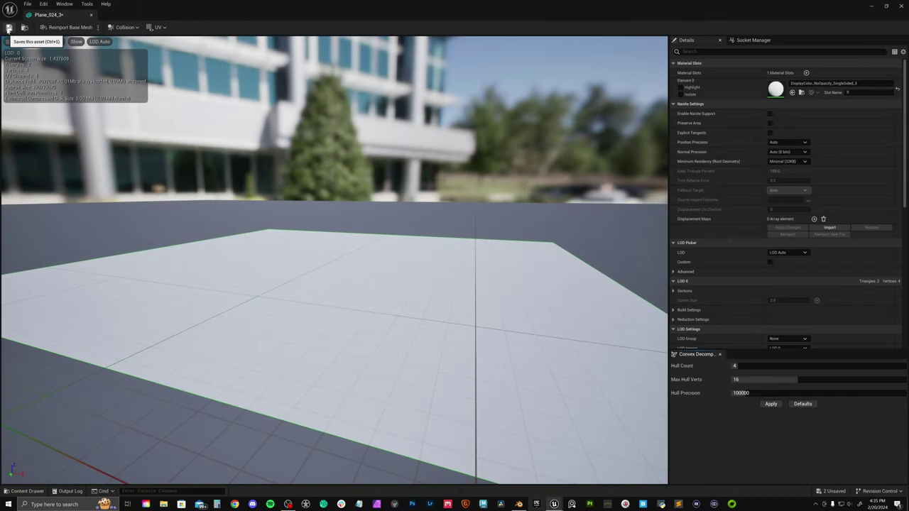
pyautogui.click(9, 29)
pyautogui.click(901, 6)
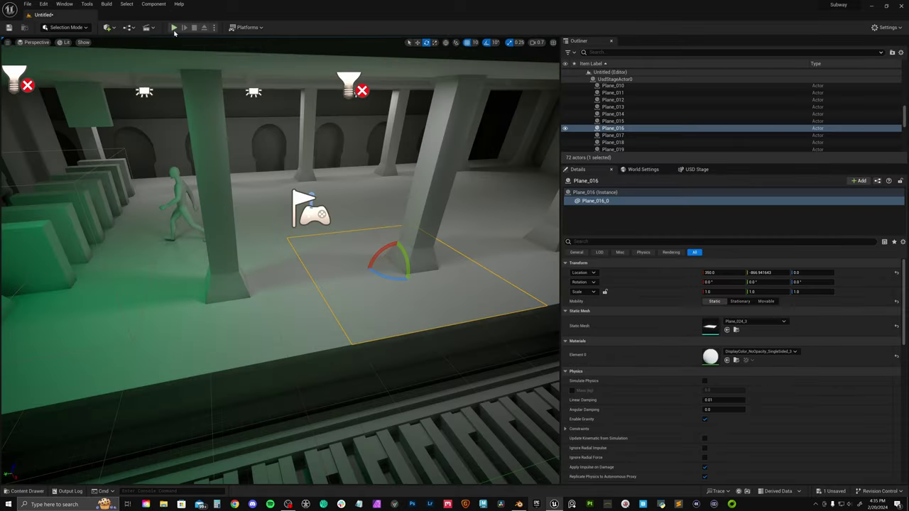
# Play-test running toward the stairs, then apply convex collision hulls to the staircase.
pyautogui.click(175, 27)
pyautogui.press('w')
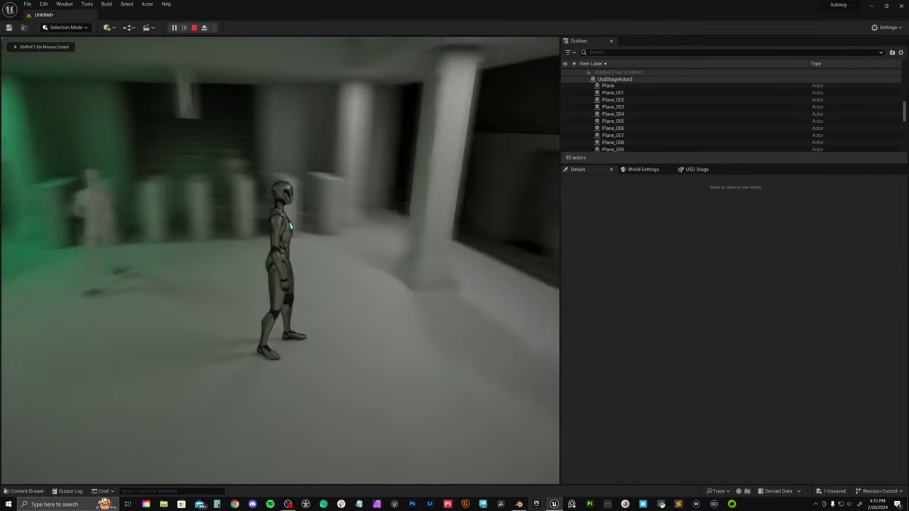
pyautogui.press('w')
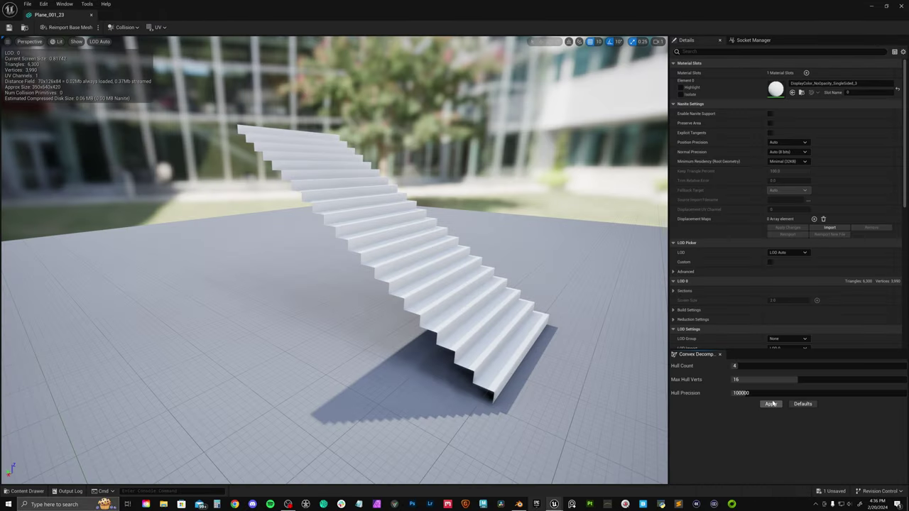
pyautogui.click(771, 403)
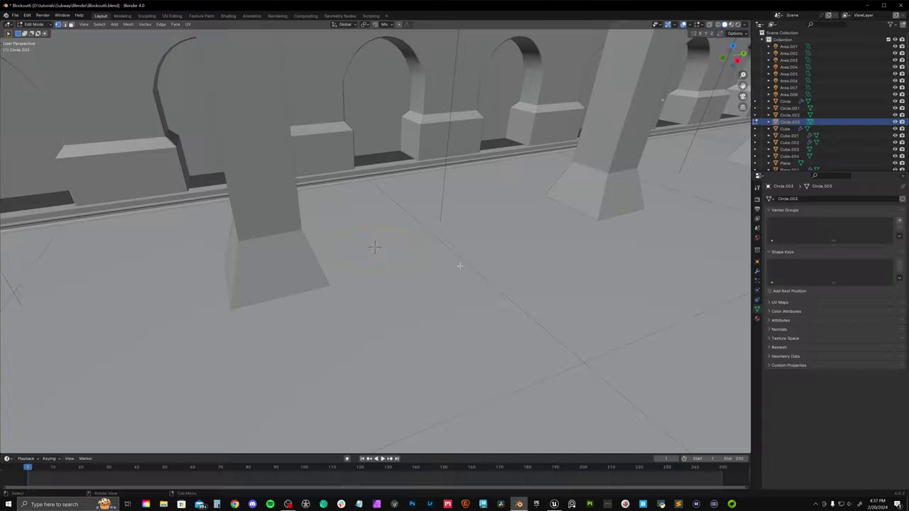
# In Blender, extrude the circle into a cylinder and export the scene as USD.
pyautogui.press('e')
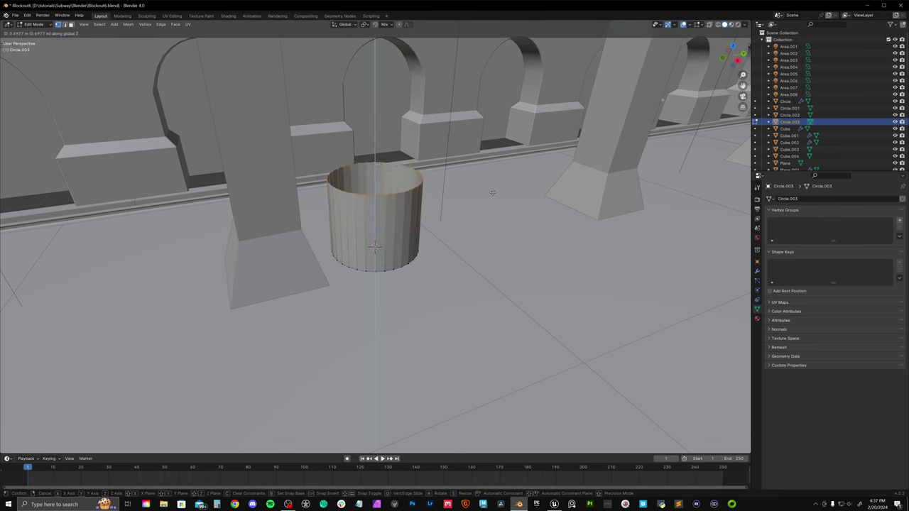
pyautogui.click(501, 150)
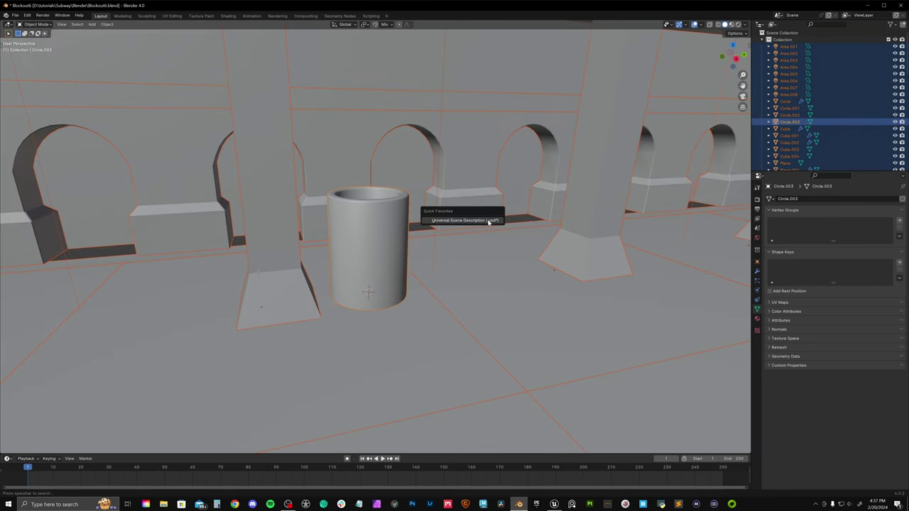
pyautogui.click(489, 220)
pyautogui.click(594, 335)
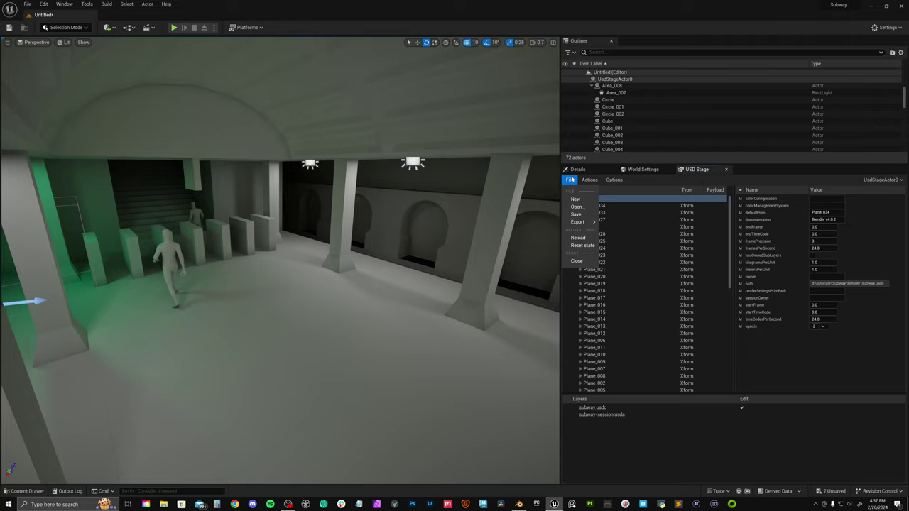
# Reload the USD stage and turn the view toward the new cylinder on the platform.
pyautogui.click(583, 239)
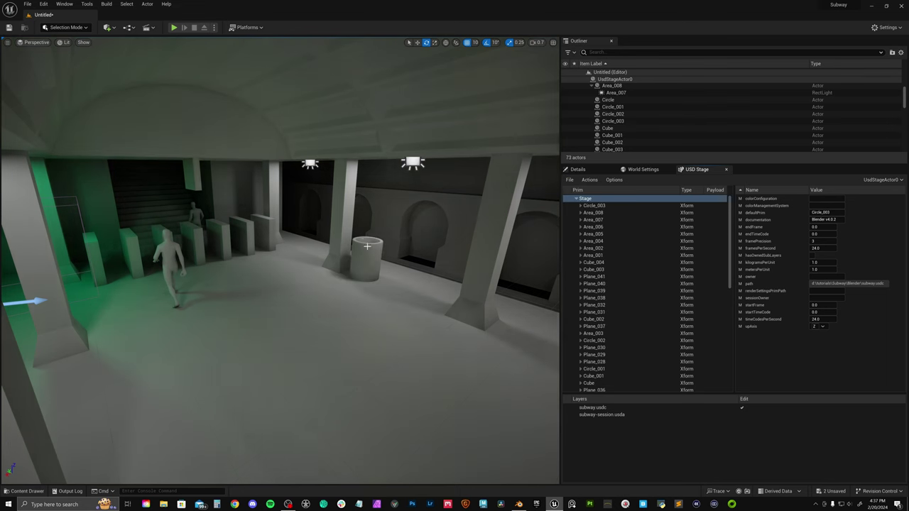
pyautogui.press('w')
pyautogui.moveTo(376, 254); pyautogui.dragTo(375, 247, button='right')
# Play-test the level, walking the character through the station.
pyautogui.click(175, 27)
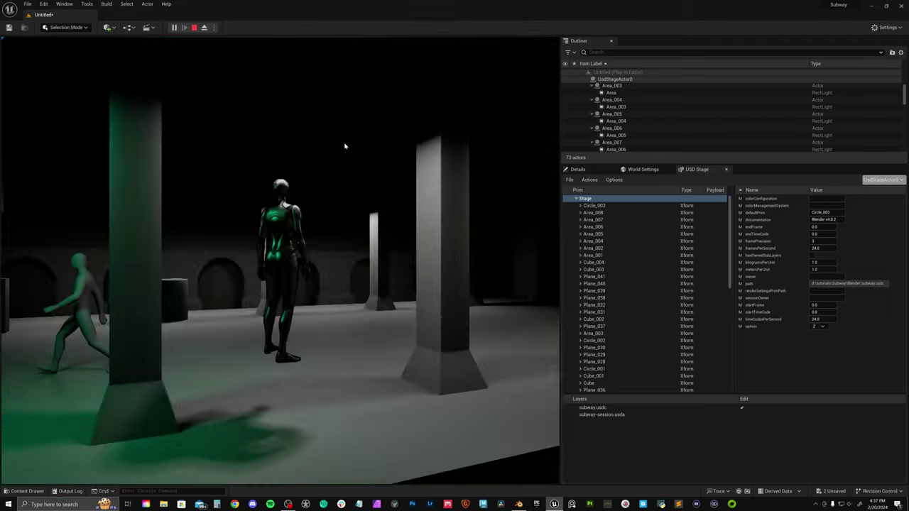
pyautogui.press('w')
pyautogui.press('w')
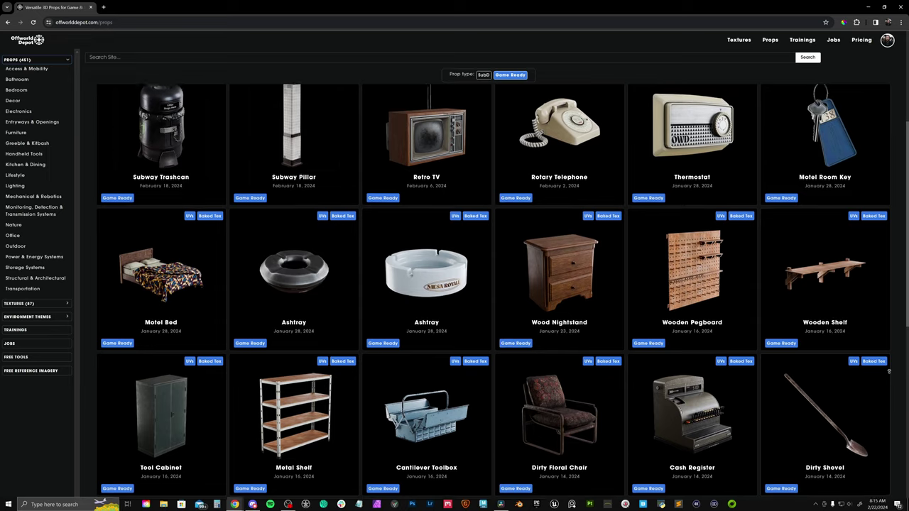
pyautogui.scroll(2, 888, 370)
pyautogui.scroll(3, 888, 369)
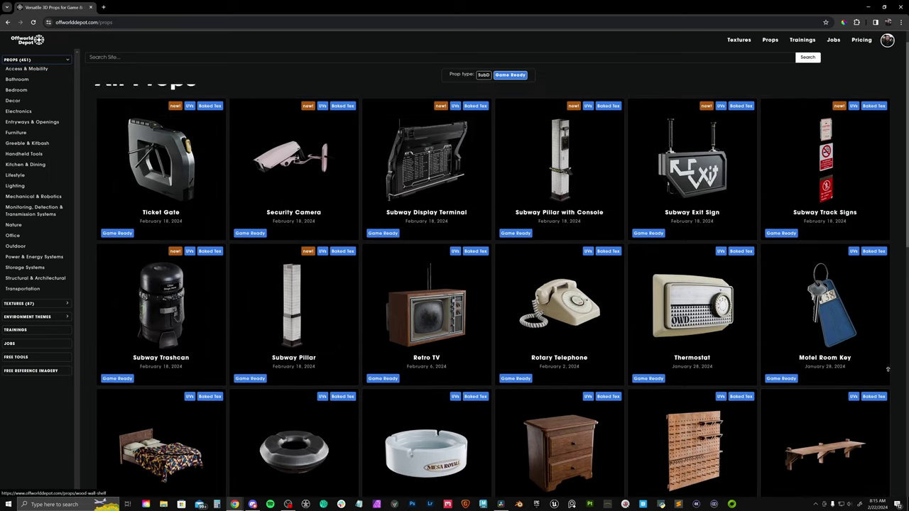
# Open the Subway Pillar with Console product page and scroll through its details.
pyautogui.click(559, 142)
pyautogui.scroll(-1, 249, 124)
pyautogui.scroll(-1, 248, 124)
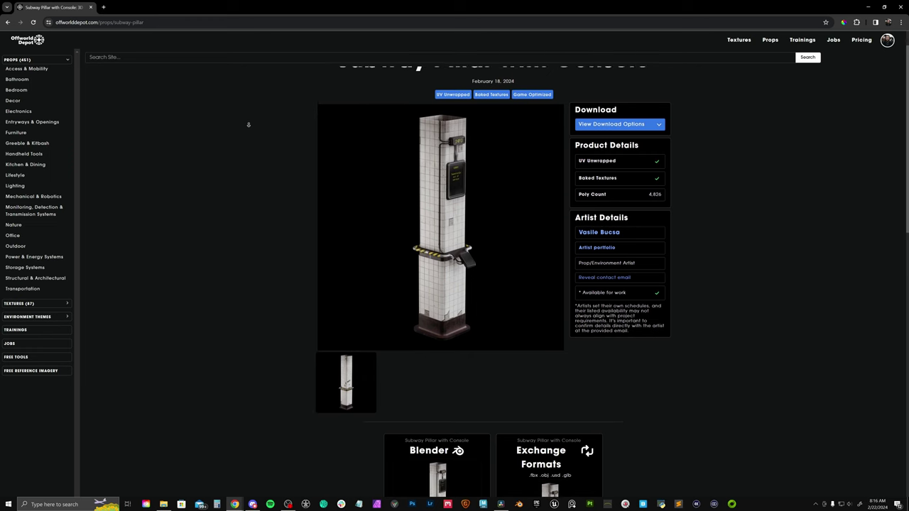
pyautogui.scroll(-1, 248, 125)
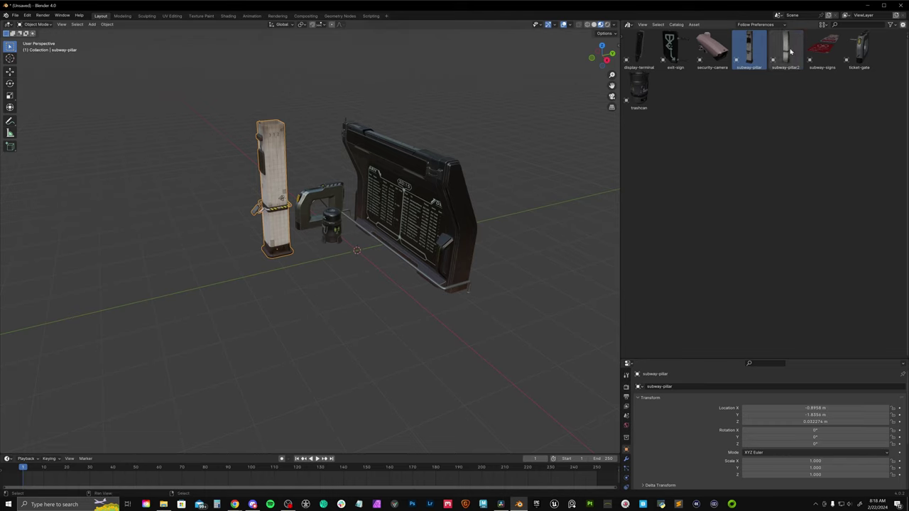
# Drag the subway-pillar2 asset into the station scene and orbit to check its placement.
pyautogui.moveTo(791, 51); pyautogui.dragTo(310, 275)
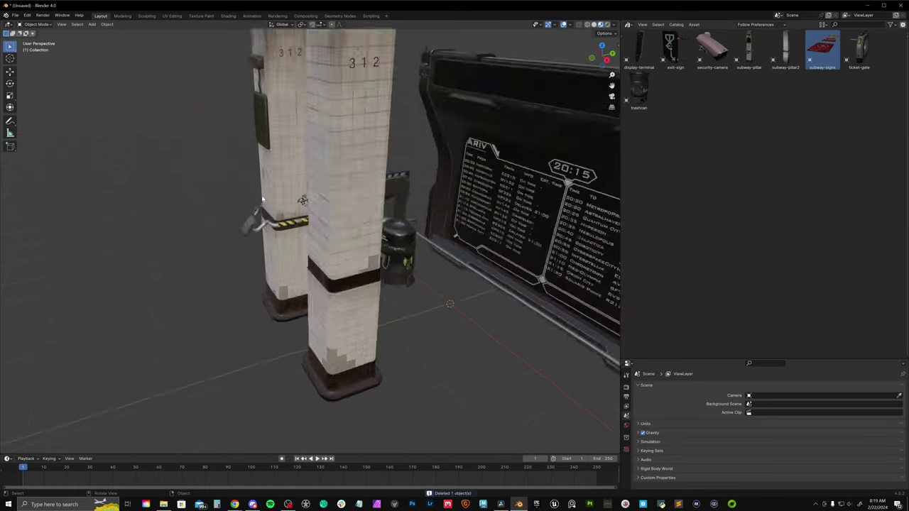
pyautogui.moveTo(426, 213); pyautogui.dragTo(385, 222, button='middle')
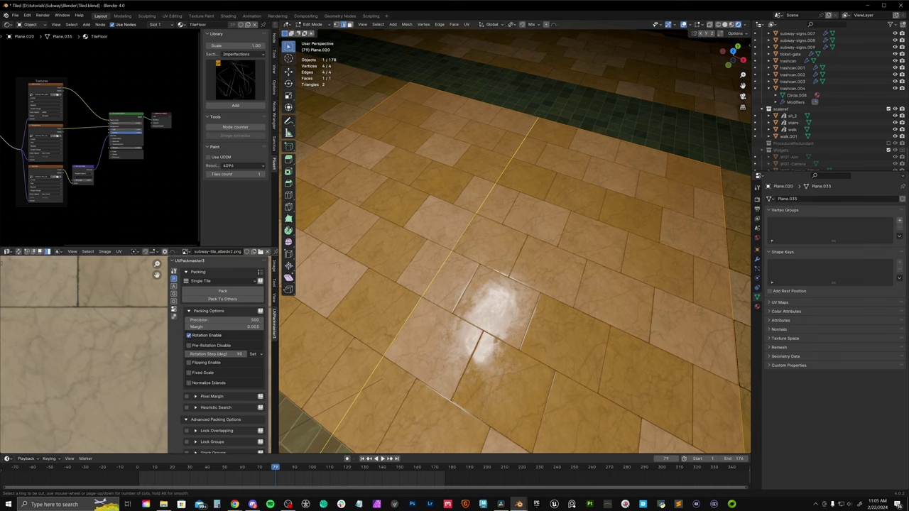
# Loop-cut across the platform floor tile to mark out a loose piece.
pyautogui.click(436, 284)
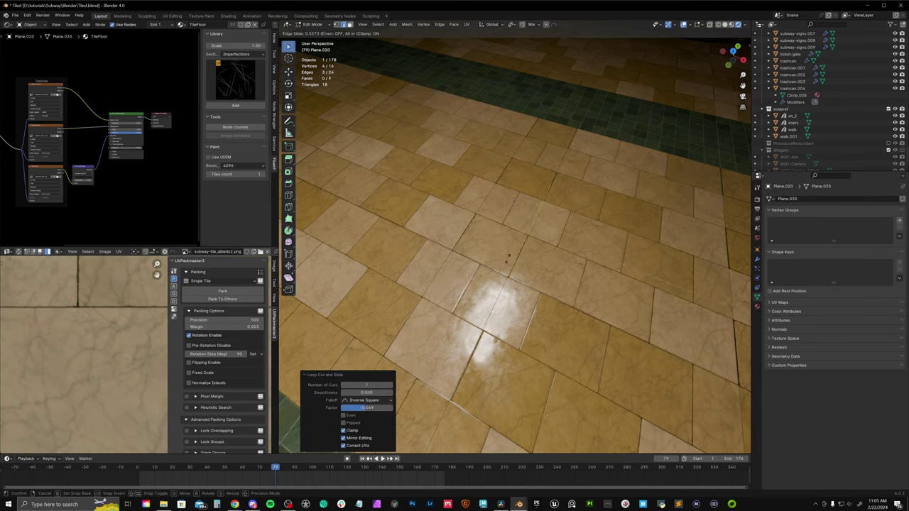
pyautogui.click(506, 264)
pyautogui.moveTo(507, 263); pyautogui.dragTo(493, 248, button='middle')
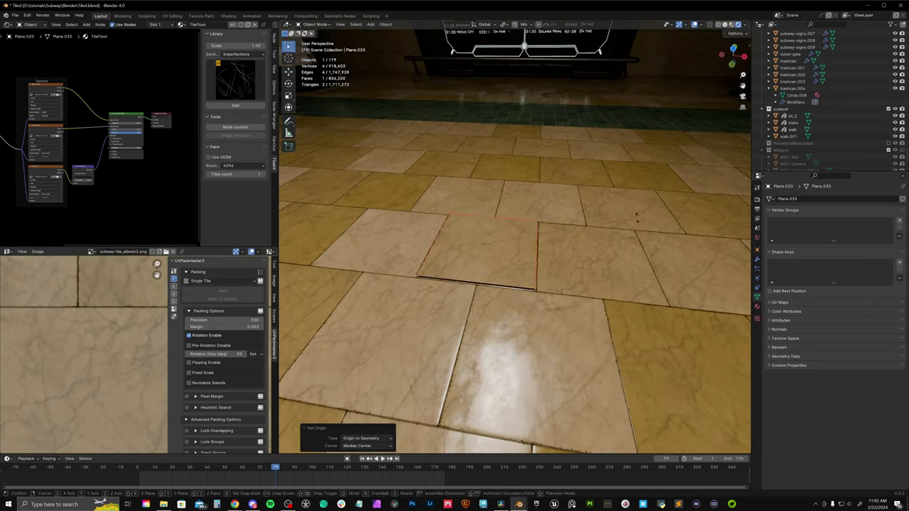
# Rotate the separated tile around Z, push its face out, and raise it along Z.
pyautogui.press('r')
pyautogui.press('z')
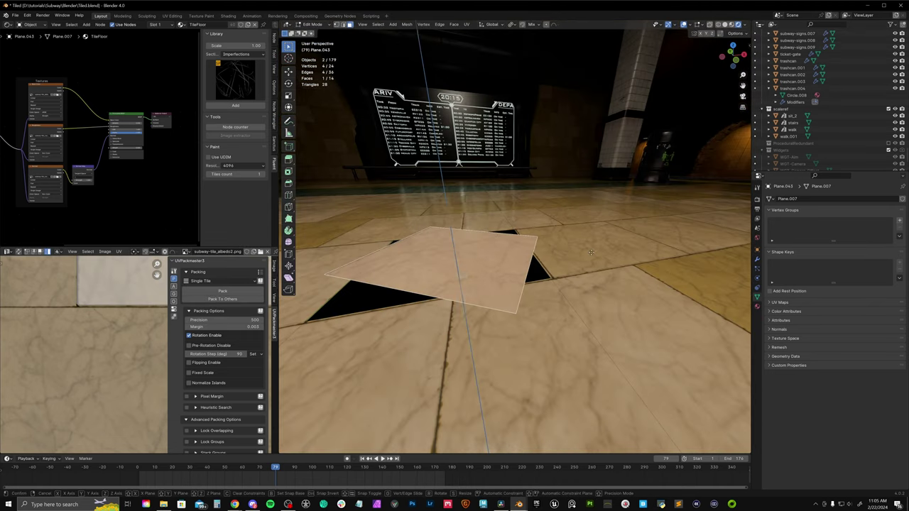
pyautogui.press('e')
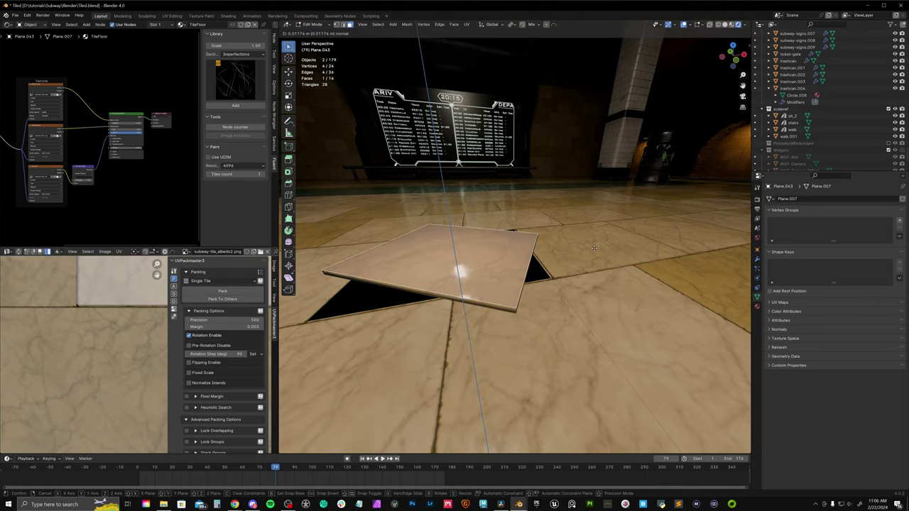
pyautogui.press('g')
pyautogui.press('z')
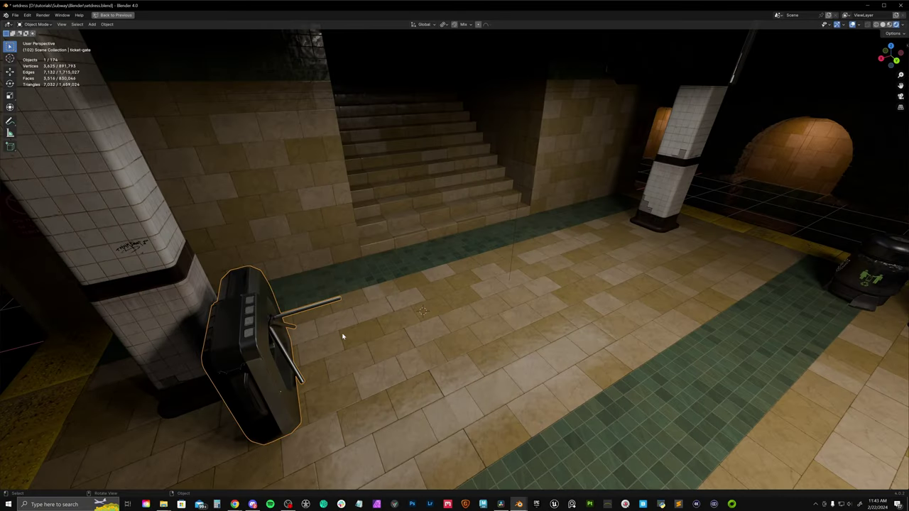
# Make linked copies of the ticket gate along X to form a row of gates.
pyautogui.hotkey('shift', 'd')
pyautogui.press('x')
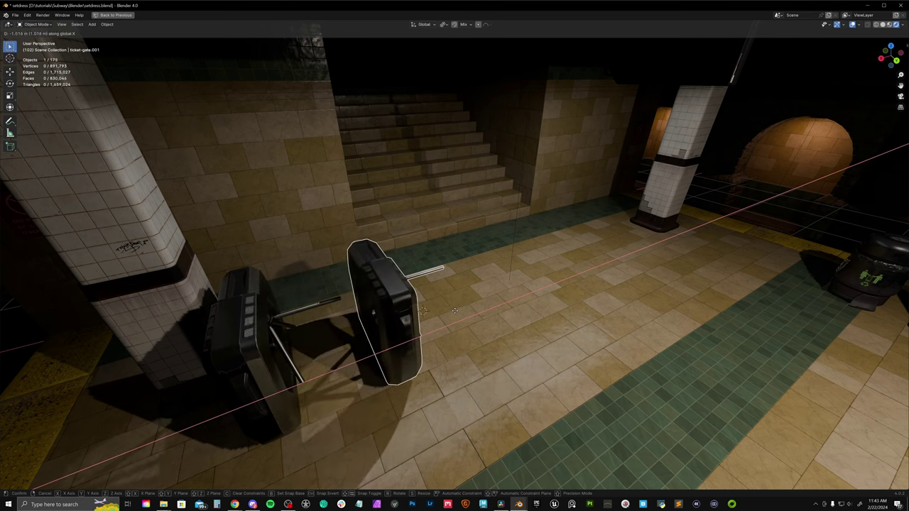
pyautogui.click(466, 309)
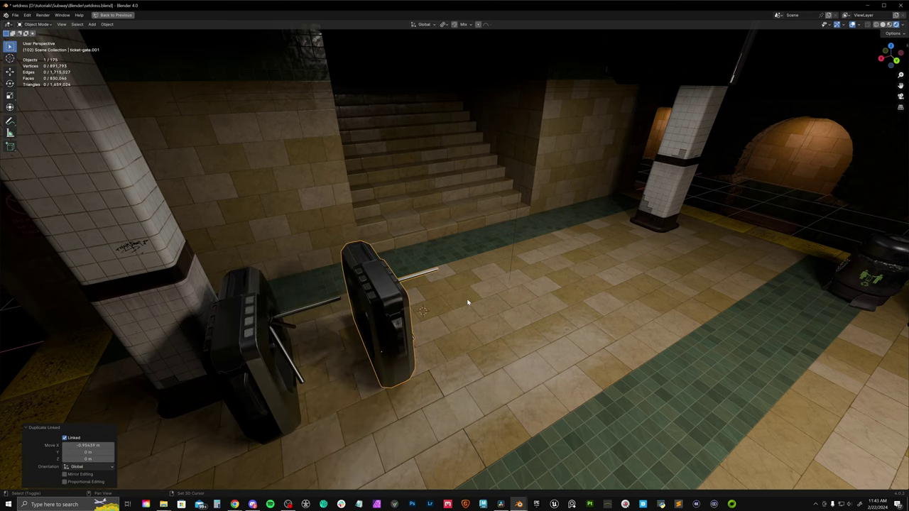
pyautogui.hotkey('shift', 'r')
pyautogui.hotkey('shift', 'r')
pyautogui.hotkey('shift', 'r')
pyautogui.hotkey('shift', 'r')
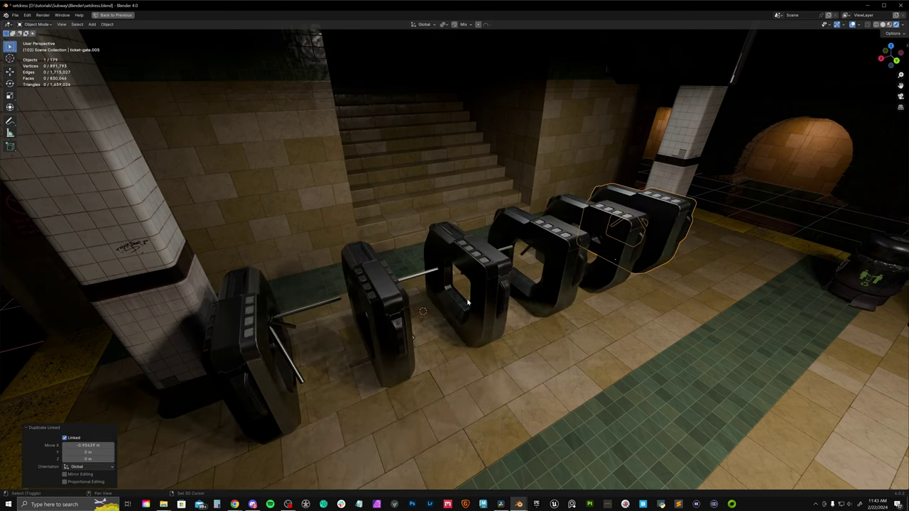
pyautogui.hotkey('shift', 'r')
# Scale up the arch wall's UV island to enlarge its tile texture.
pyautogui.moveTo(467, 304); pyautogui.dragTo(484, 253, button='middle')
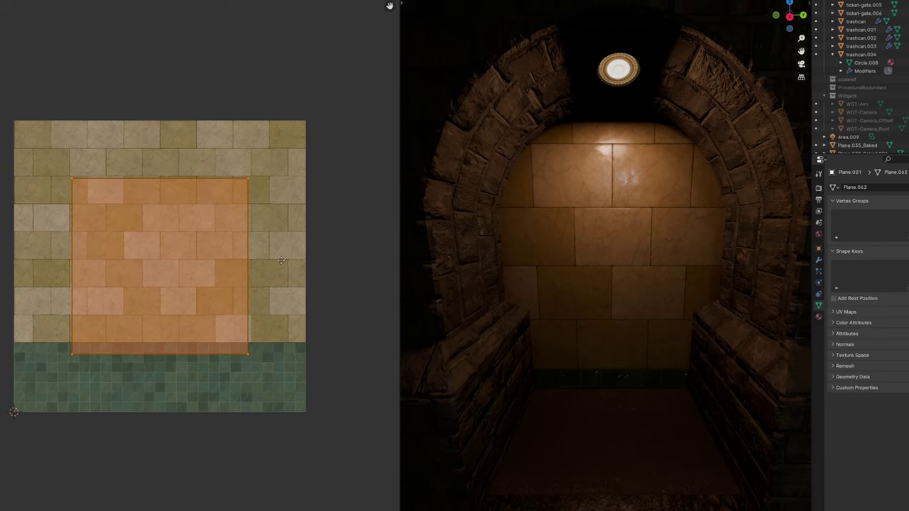
pyautogui.press('s')
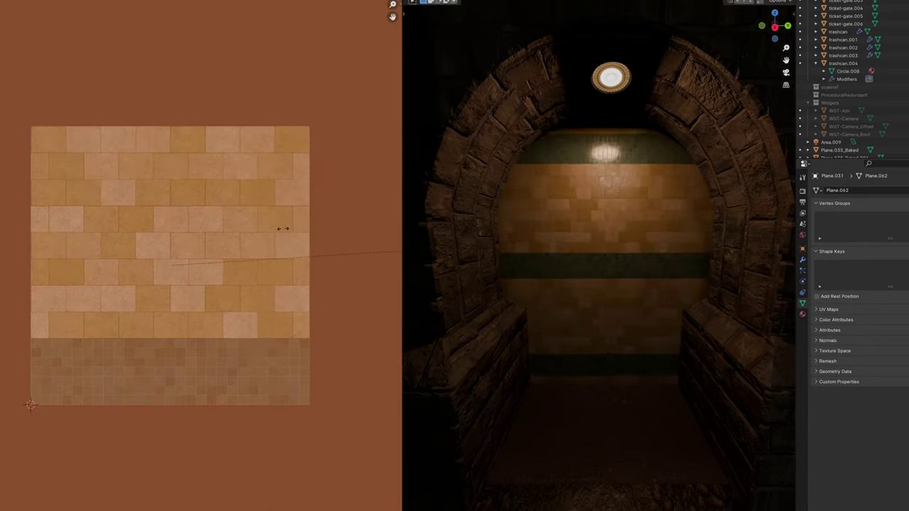
pyautogui.click(283, 237)
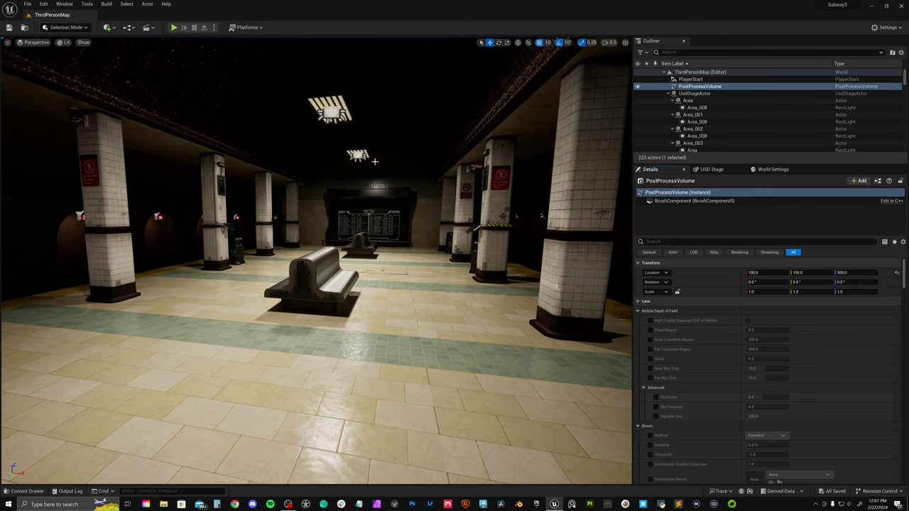
# Import the subway USD stage assets into the level with Actors included.
pyautogui.click(711, 169)
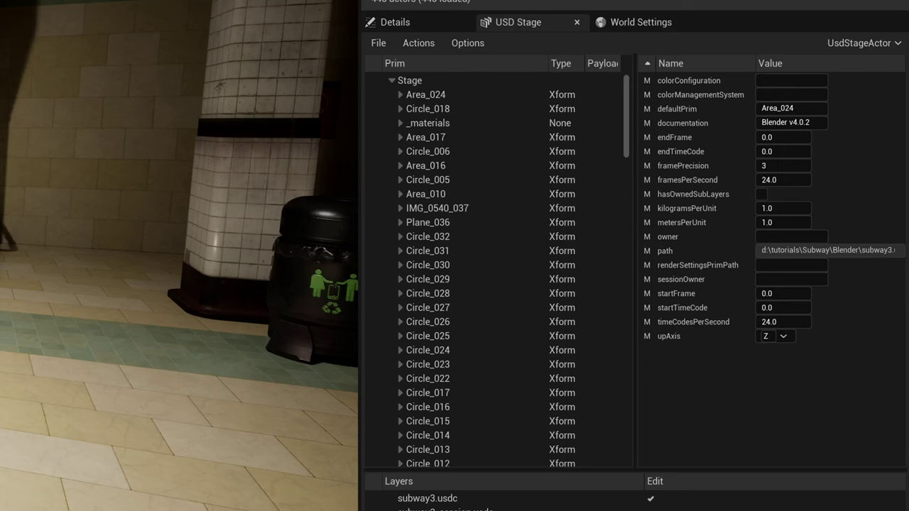
pyautogui.click(408, 45)
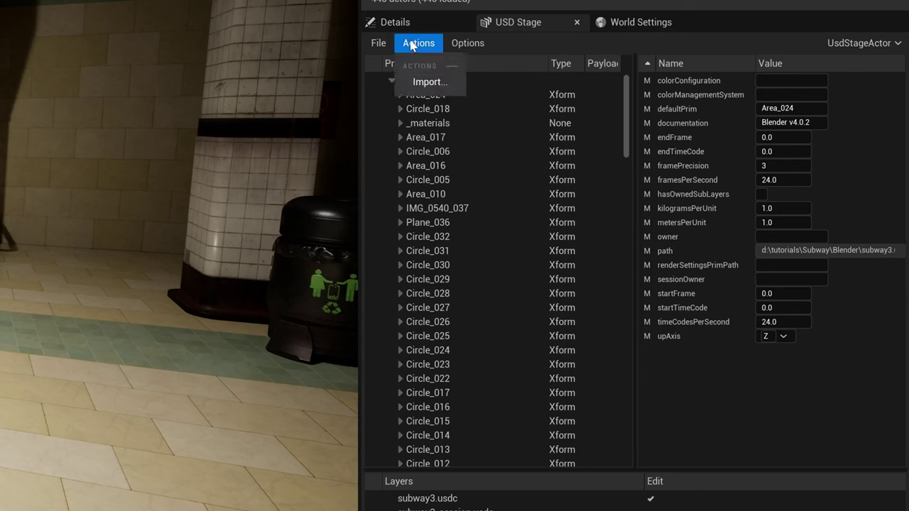
pyautogui.click(455, 83)
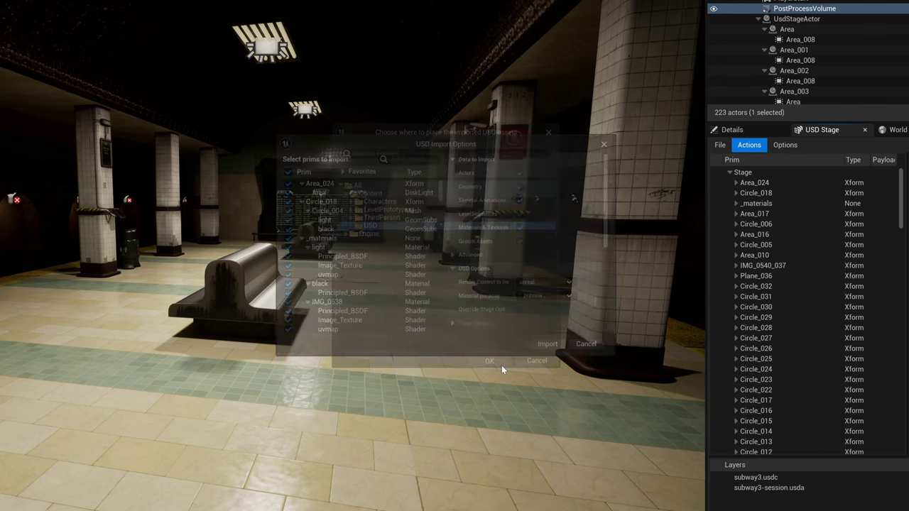
pyautogui.click(491, 365)
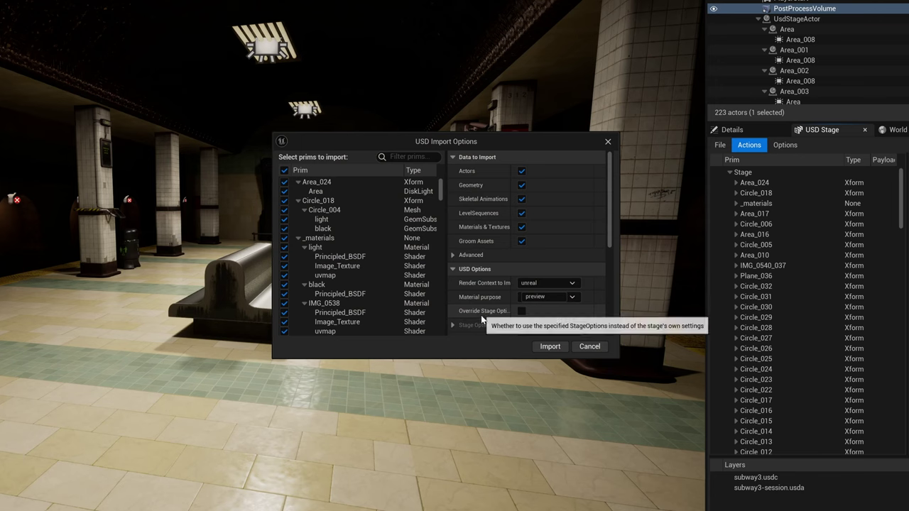
pyautogui.click(524, 172)
pyautogui.scroll(-1, 533, 270)
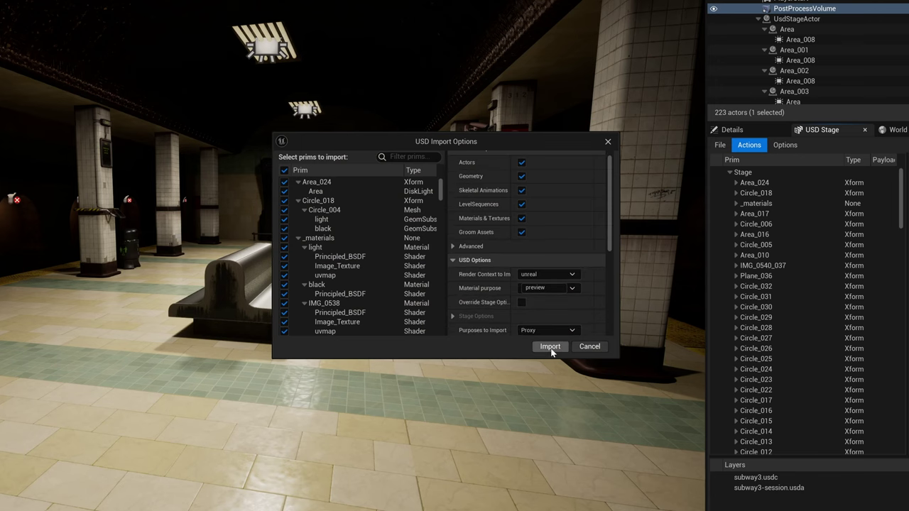
pyautogui.click(550, 347)
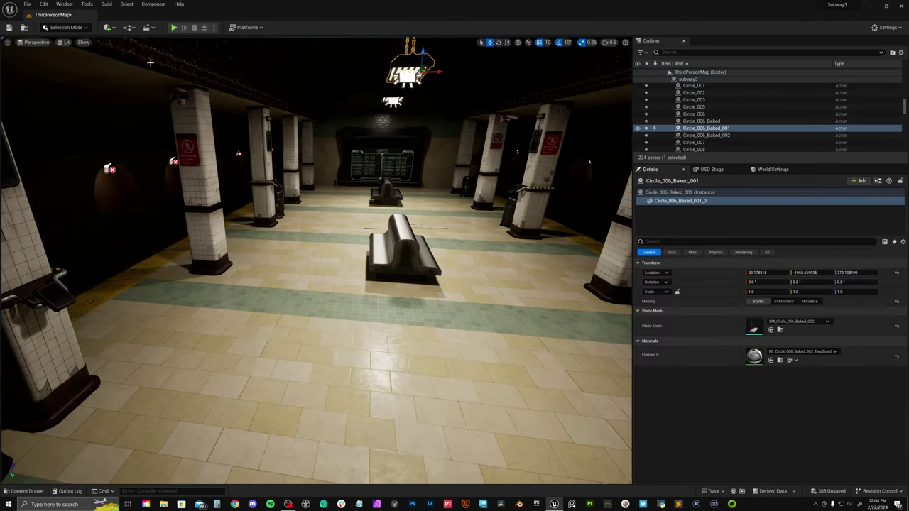
# Play-test walking through the station, then create a new folder named decals.
pyautogui.click(173, 27)
pyautogui.press('w')
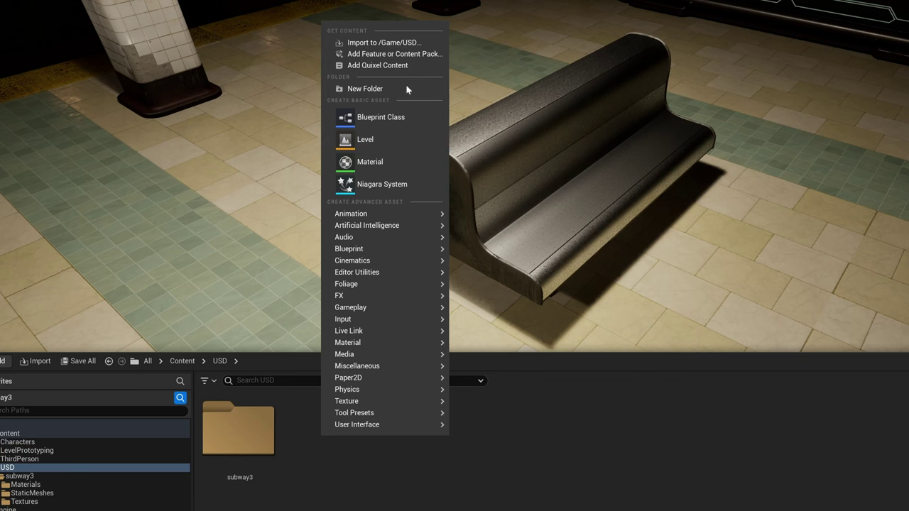
pyautogui.click(407, 89)
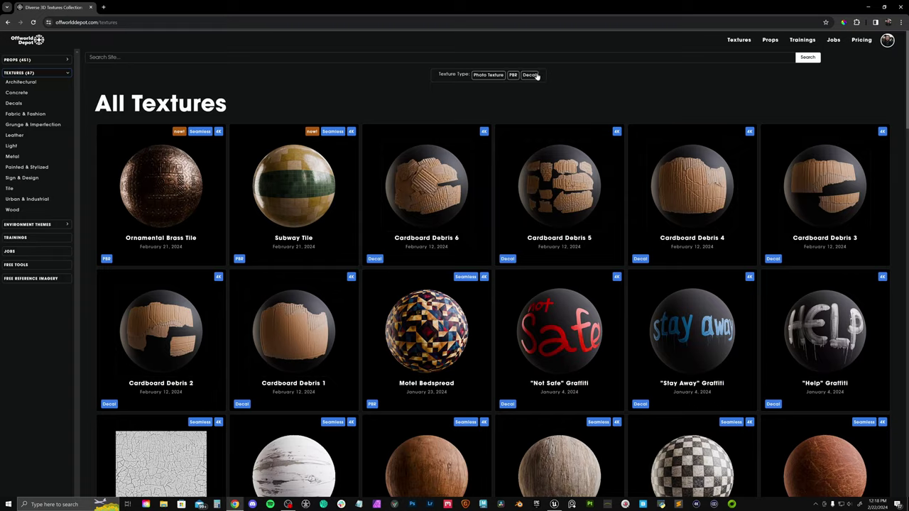
# Download the cardboard debris decal maps and import the cardboard3 folder into decals.
pyautogui.click(531, 74)
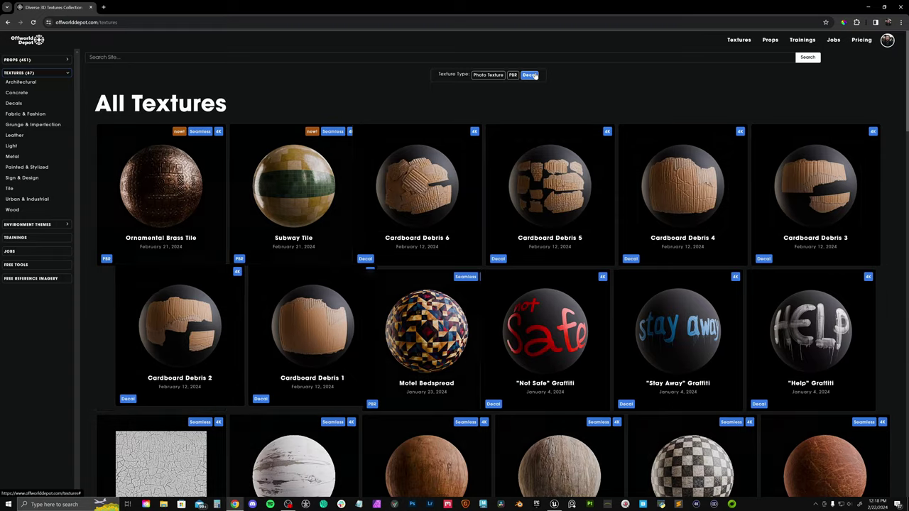
pyautogui.click(426, 186)
pyautogui.click(303, 407)
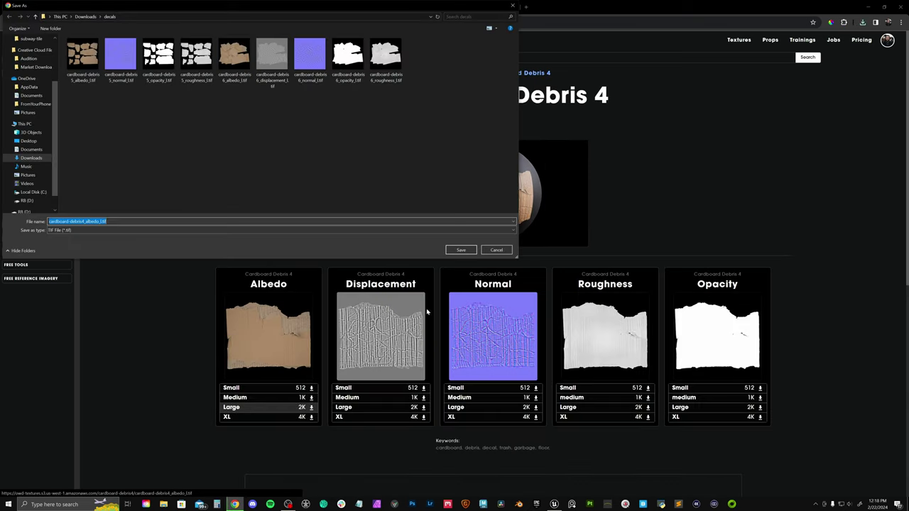
pyautogui.click(458, 252)
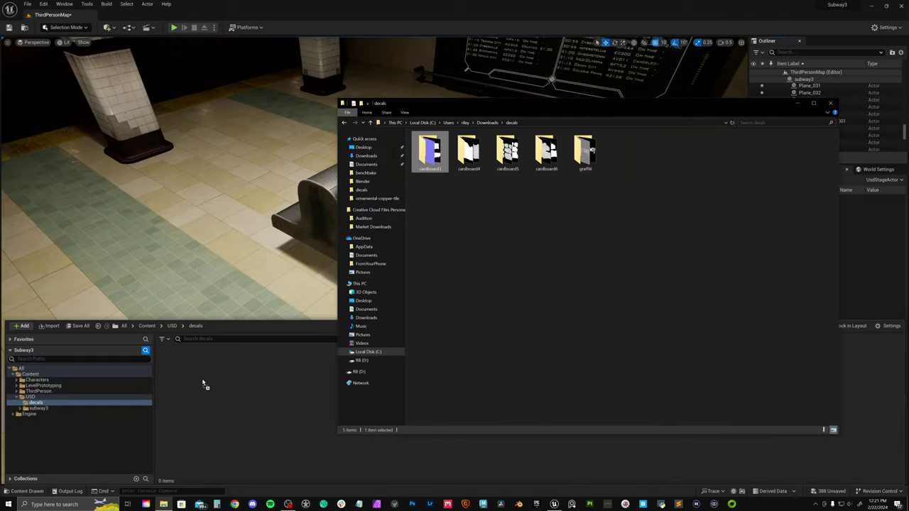
pyautogui.moveTo(203, 384); pyautogui.dragTo(204, 386)
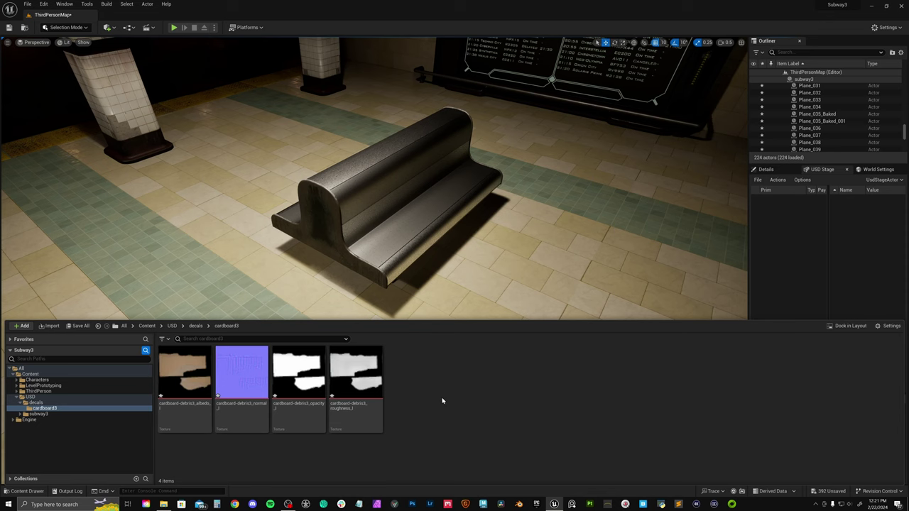
# Create a new material asset named DECAL_CardboardDebris3.
pyautogui.rightClick(442, 401)
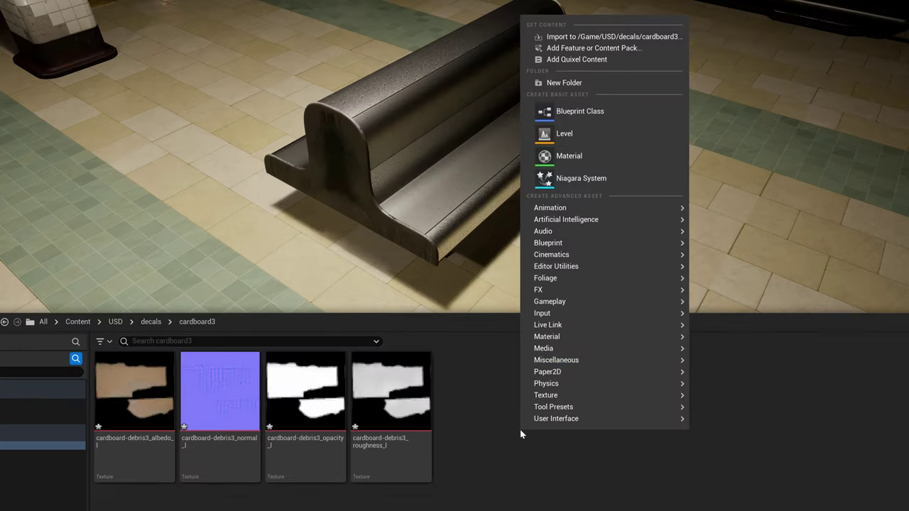
pyautogui.moveTo(480, 337)
pyautogui.click(577, 339)
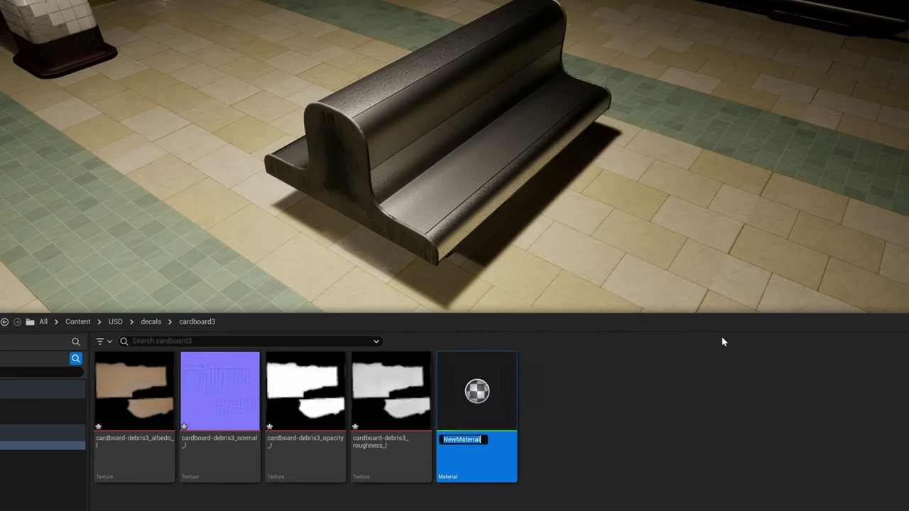
pyautogui.write('DECAL_CardboardDebris3')
pyautogui.press('Return')
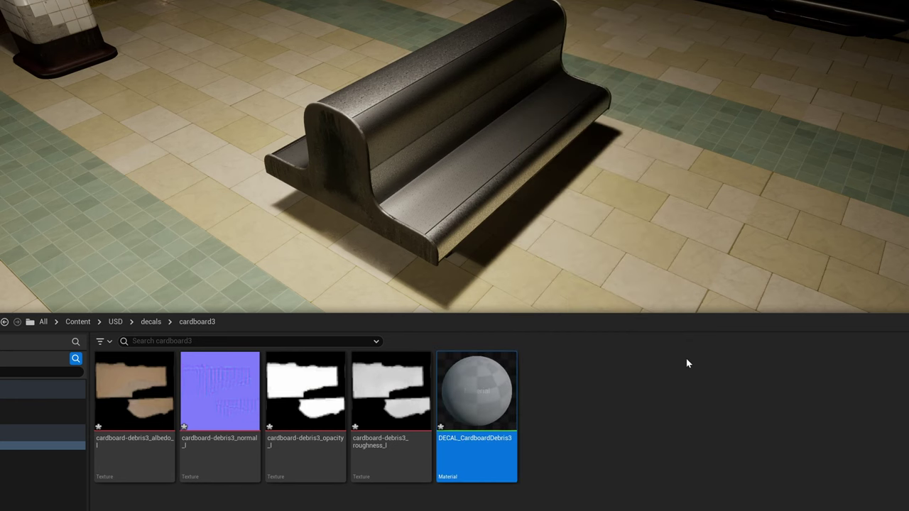
# Set the material's domain to Deferred Decal and its blend mode to Translucent.
pyautogui.doubleClick(483, 463)
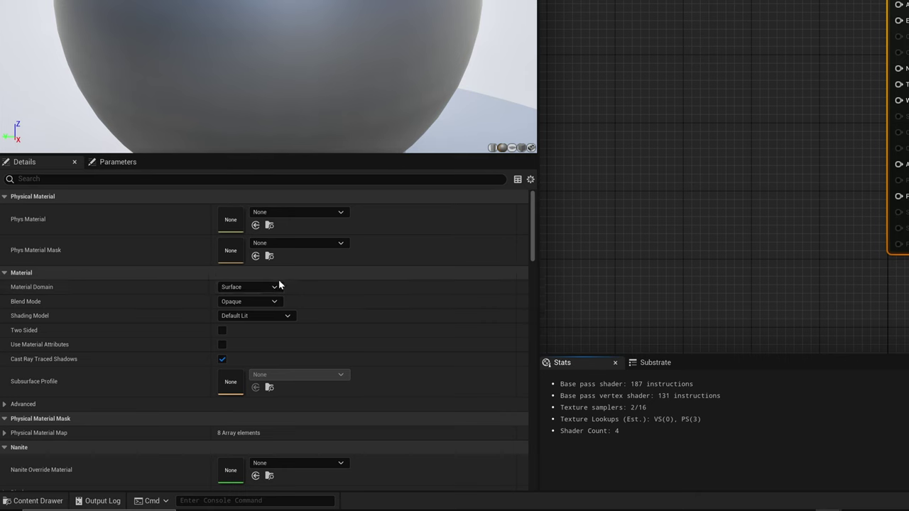
pyautogui.click(185, 349)
pyautogui.click(268, 309)
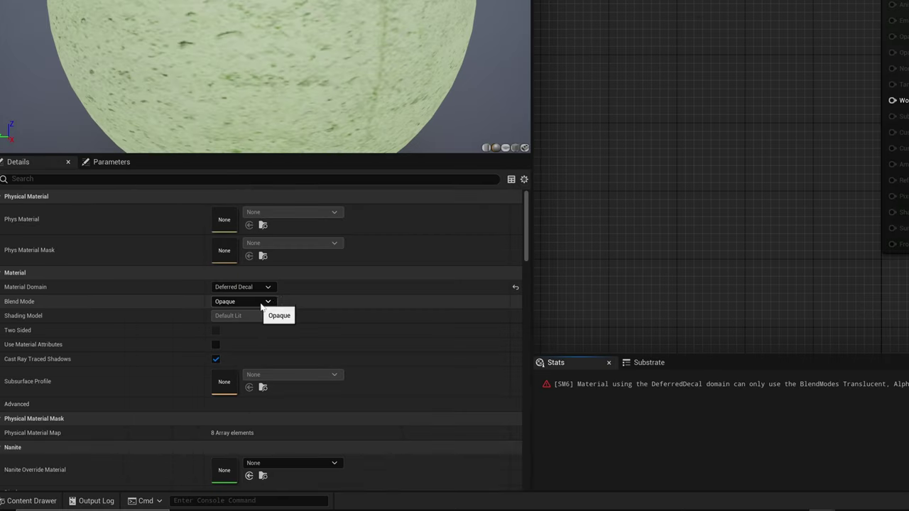
pyautogui.click(263, 304)
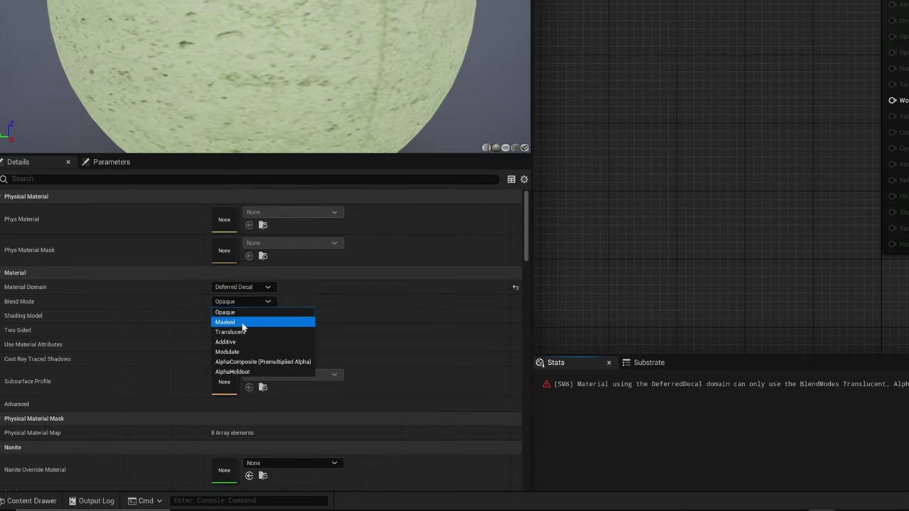
pyautogui.click(260, 332)
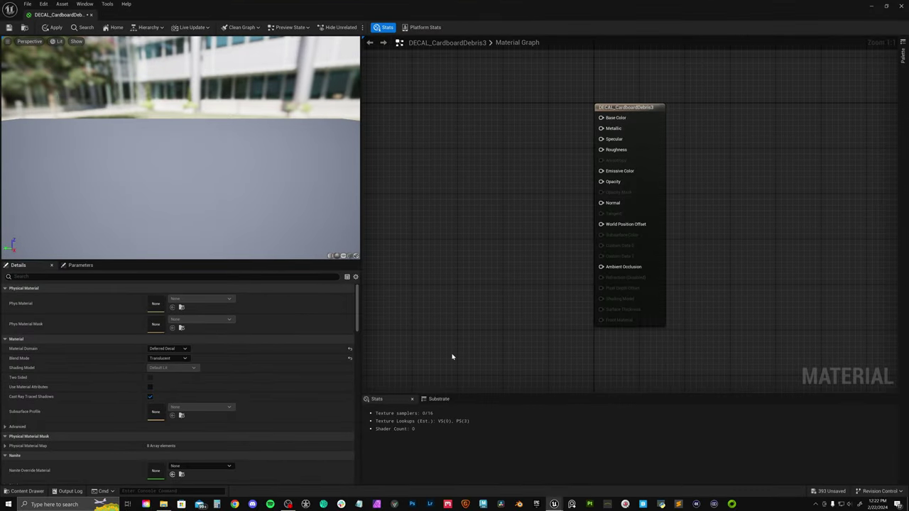
# Wire the cardboard textures into Opacity, Base Color, Normal and Roughness, then save the material.
pyautogui.hotkey('ctrl', 'space')
pyautogui.moveTo(298, 371); pyautogui.dragTo(437, 152)
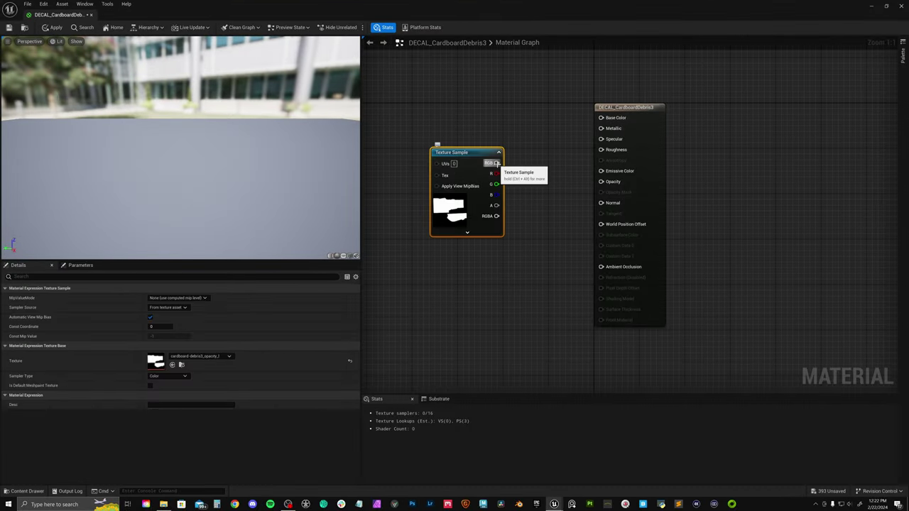
pyautogui.moveTo(604, 187); pyautogui.dragTo(603, 183)
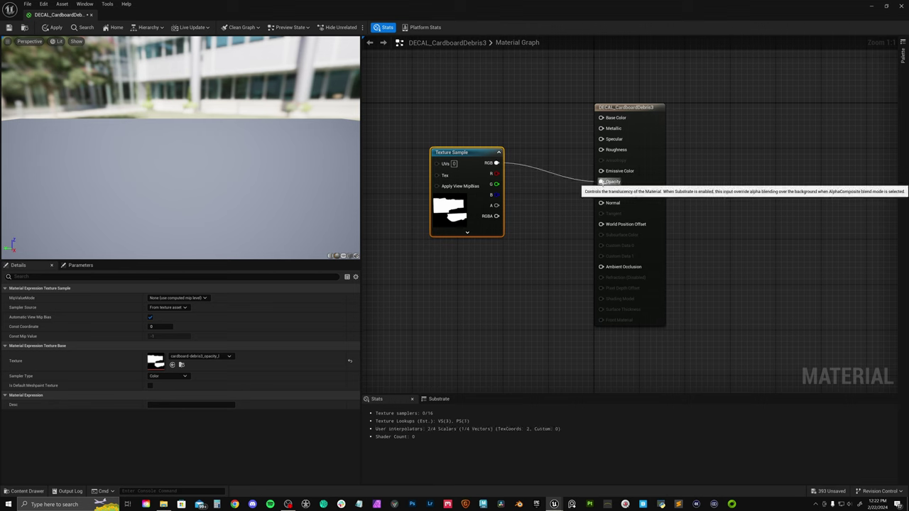
pyautogui.click(373, 59)
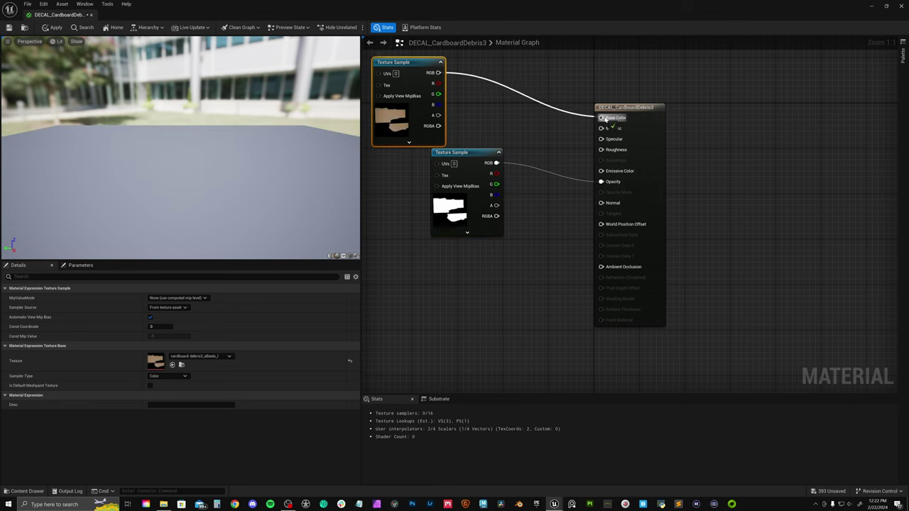
pyautogui.moveTo(484, 302); pyautogui.dragTo(599, 205)
pyautogui.moveTo(601, 204); pyautogui.dragTo(601, 204)
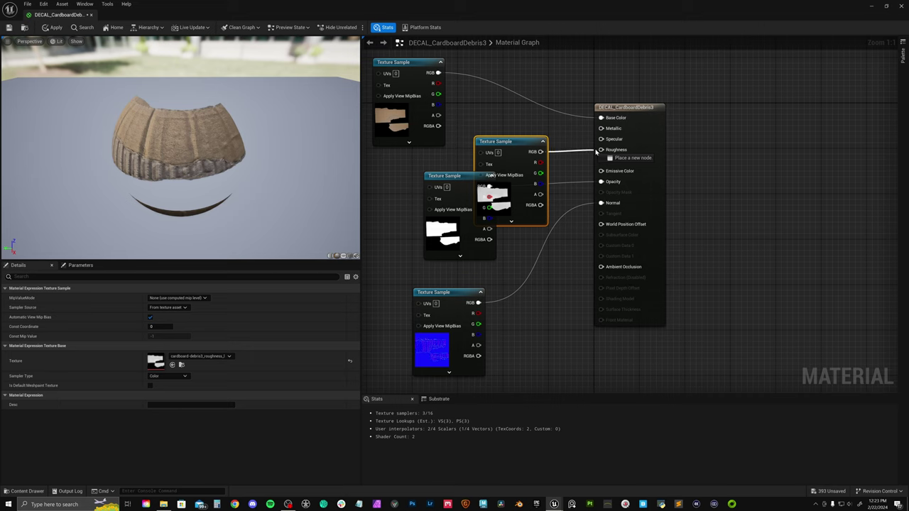
pyautogui.moveTo(603, 149); pyautogui.dragTo(603, 150)
pyautogui.scroll(-2, 546, 179)
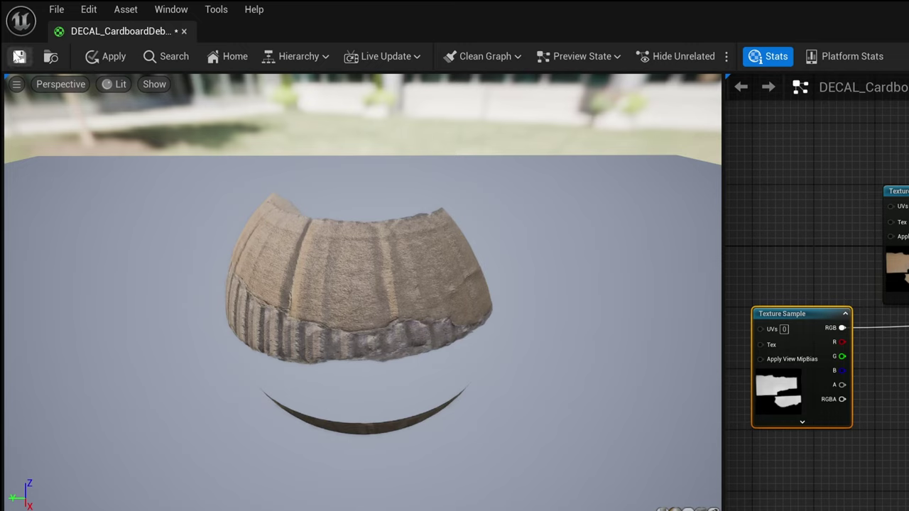
pyautogui.click(9, 28)
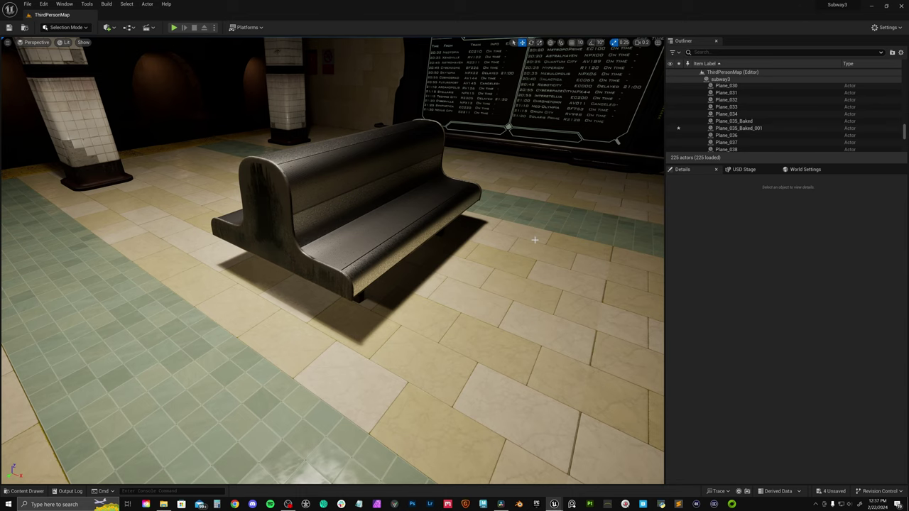
# Place the cardboard debris decal, then shrink and position it on the floor under the bench.
pyautogui.hotkey('ctrl', 'space')
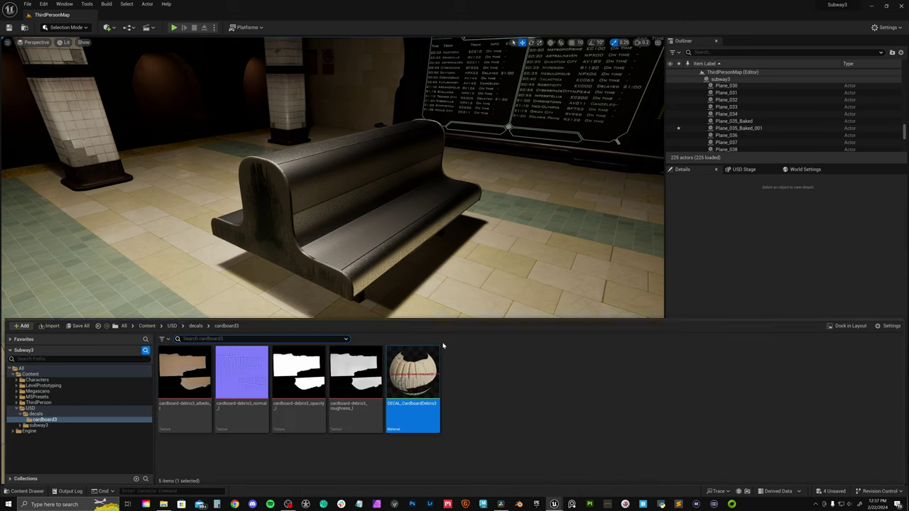
pyautogui.moveTo(412, 371); pyautogui.dragTo(304, 348)
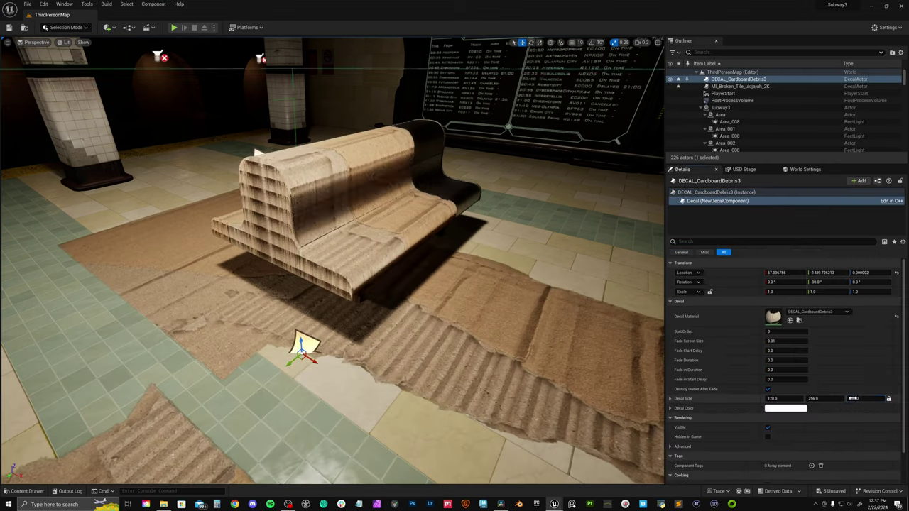
pyautogui.moveTo(860, 398); pyautogui.dragTo(810, 399)
pyautogui.moveTo(301, 342); pyautogui.dragTo(359, 332)
pyautogui.moveTo(395, 290); pyautogui.dragTo(356, 282, button='right')
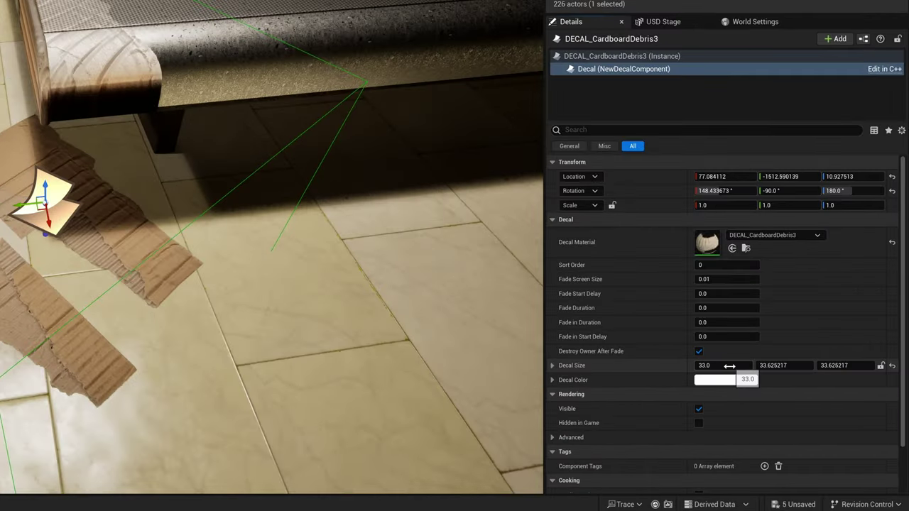
pyautogui.moveTo(725, 365); pyautogui.dragTo(702, 365)
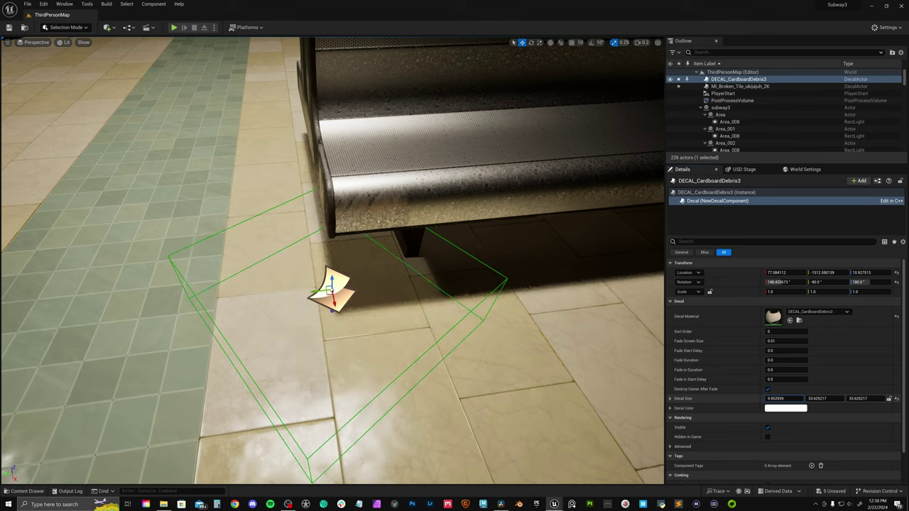
pyautogui.moveTo(785, 399); pyautogui.dragTo(799, 399)
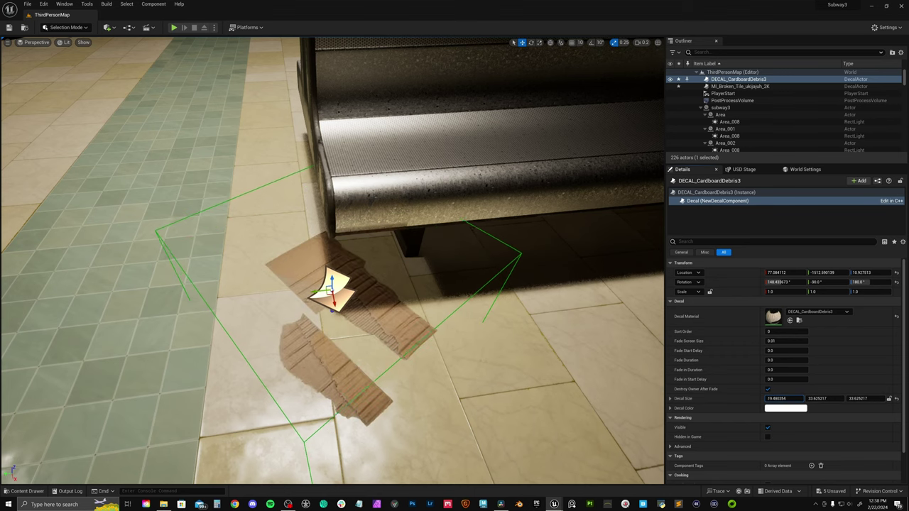
pyautogui.scroll(-5, 409, 225)
# Untick Receives Decals on the bench's mesh component.
pyautogui.click(408, 225)
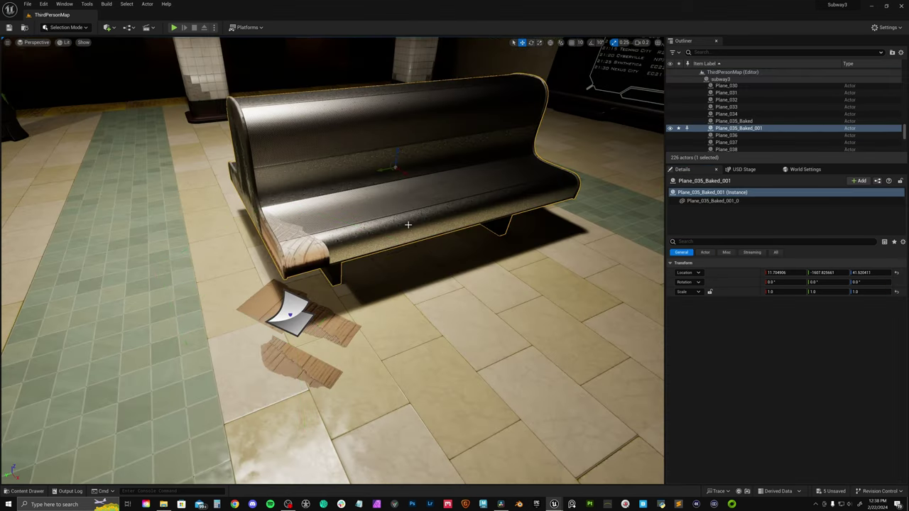
pyautogui.click(712, 201)
pyautogui.click(774, 242)
pyautogui.write('d')
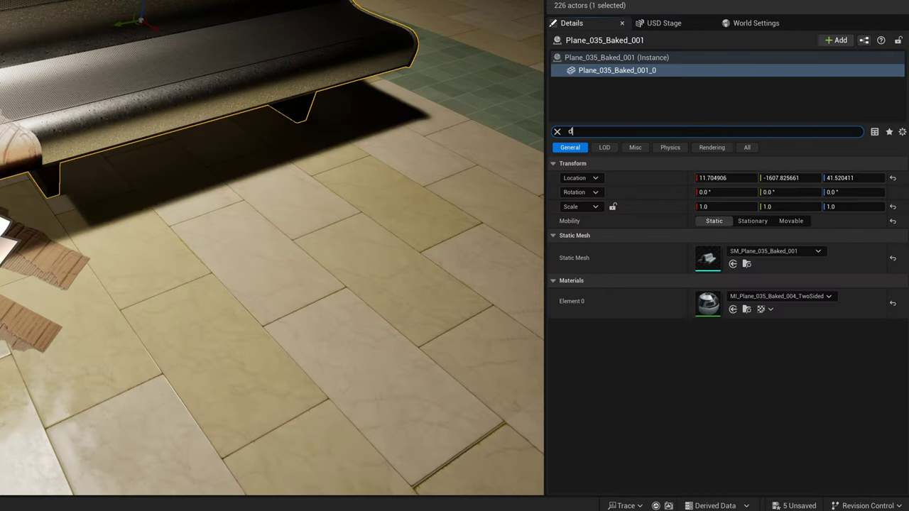
pyautogui.write('ecal')
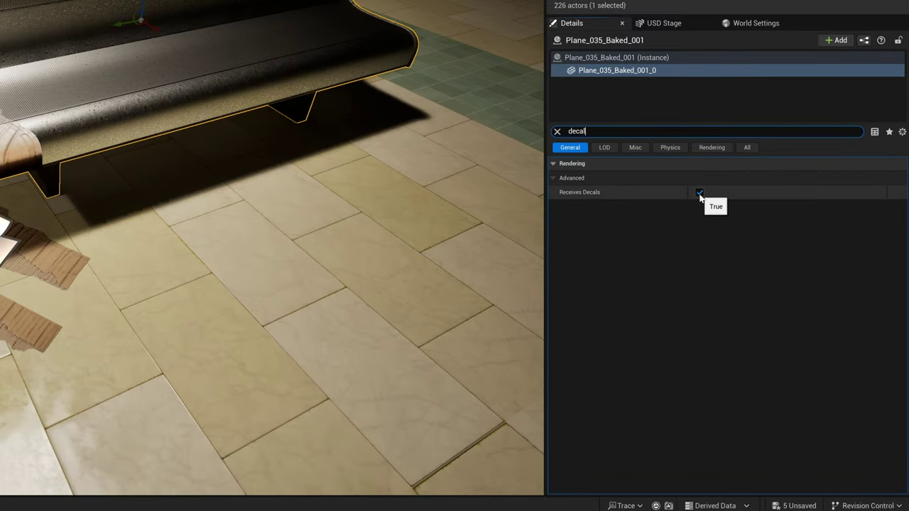
pyautogui.click(700, 193)
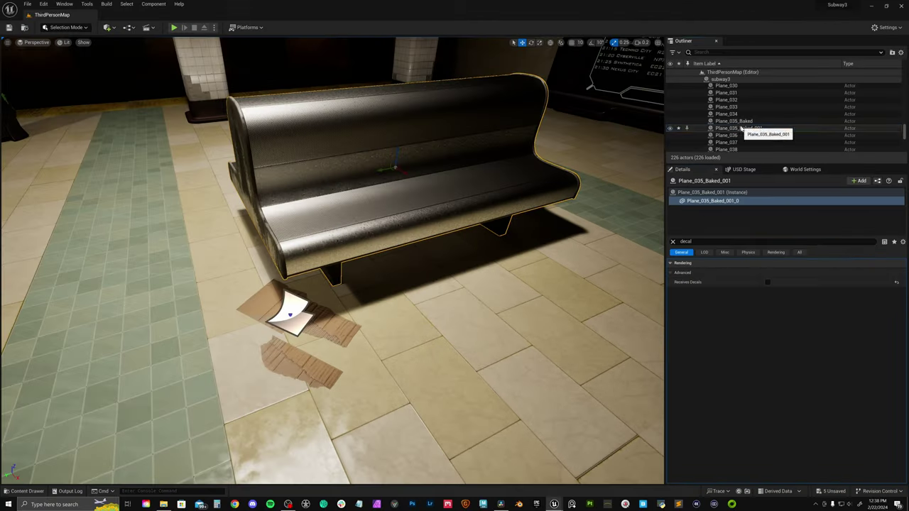
pyautogui.press('Escape')
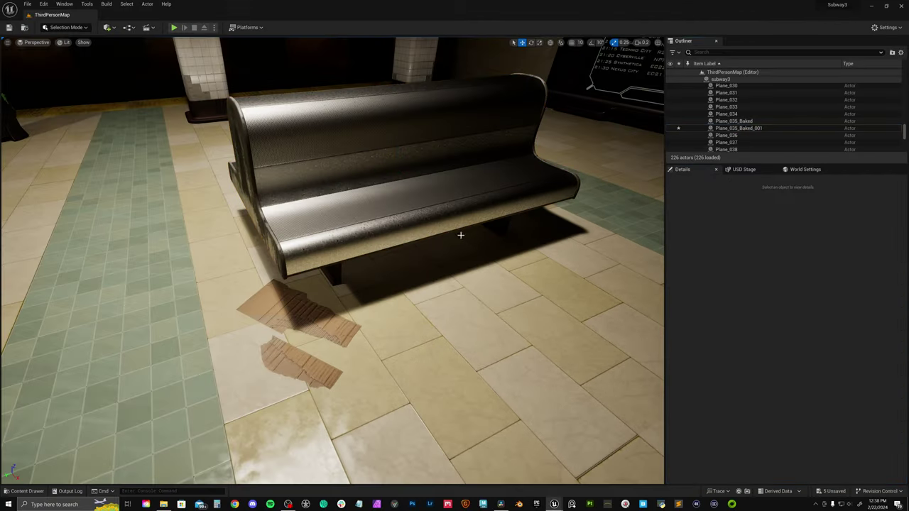
pyautogui.moveTo(334, 248); pyautogui.dragTo(285, 221, button='right')
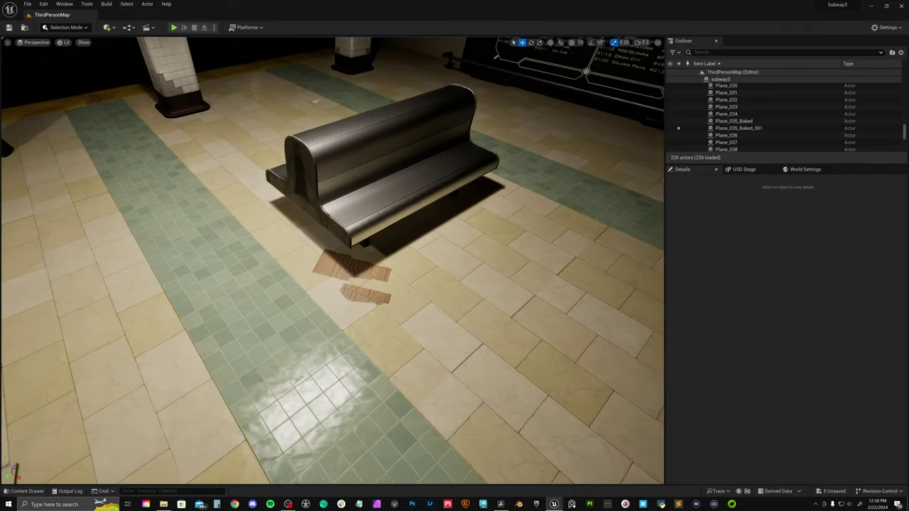